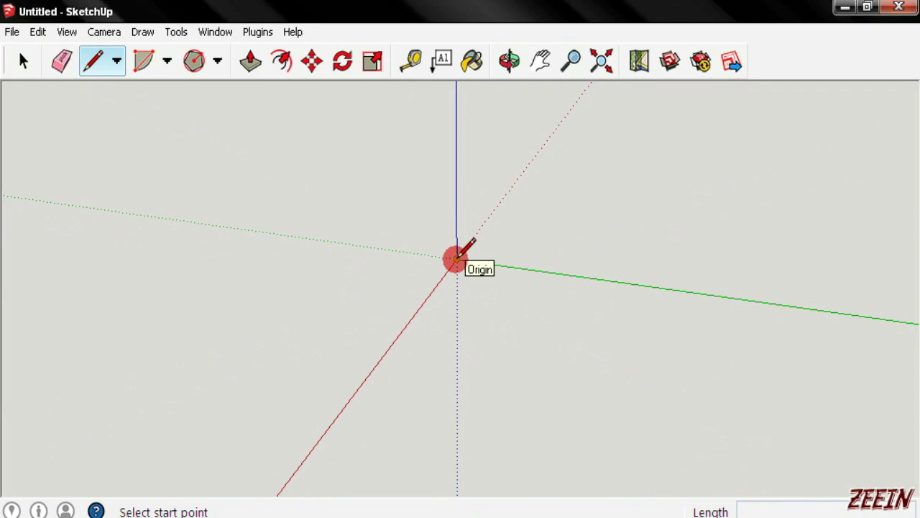
Draw four line edges from the origin along the axes, closing them into a rectangular ground face
click(456, 259)
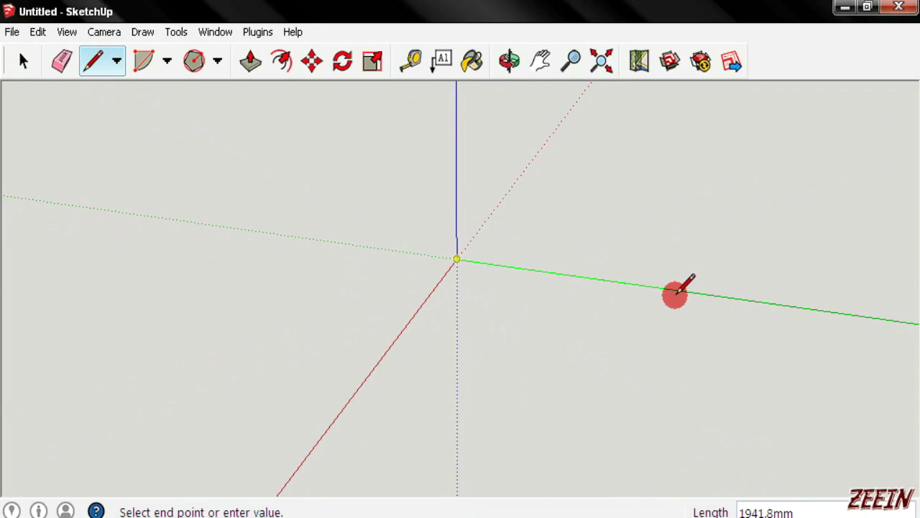
key(Escape)
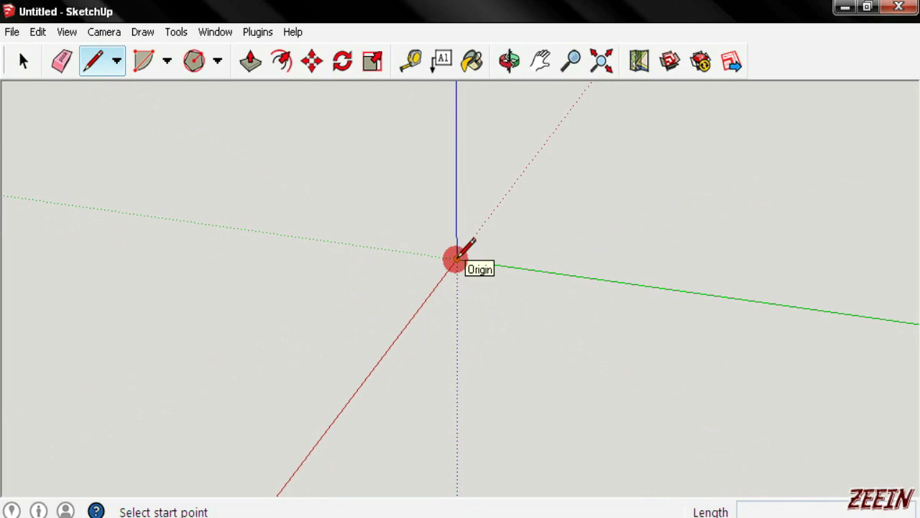
click(456, 259)
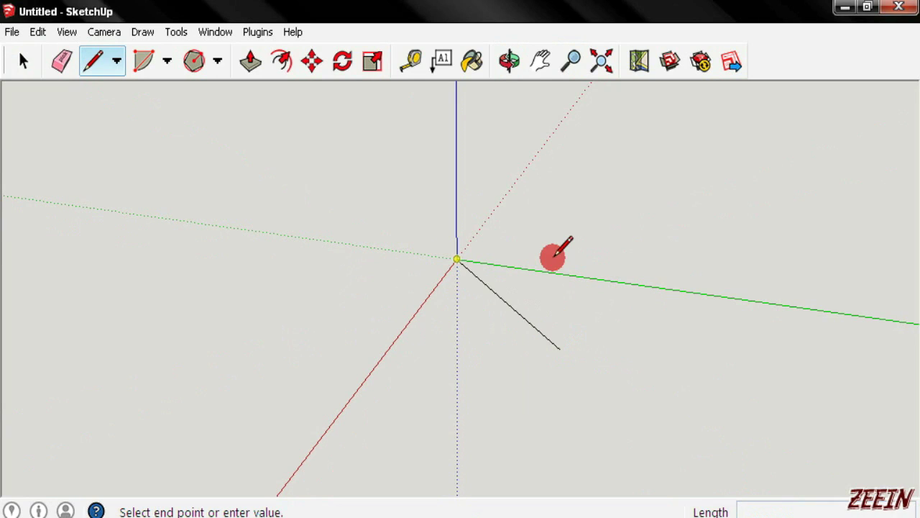
middle_drag(468, 263, 608, 284)
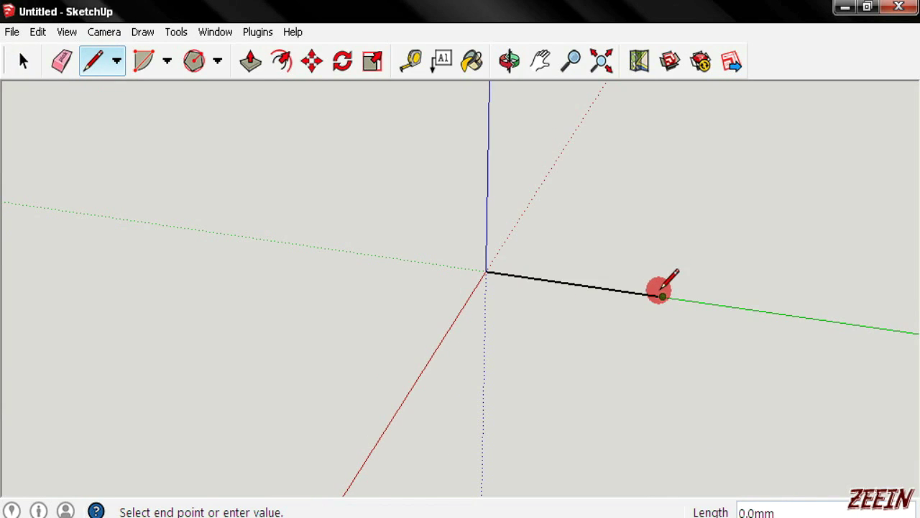
middle_drag(650, 312, 447, 367)
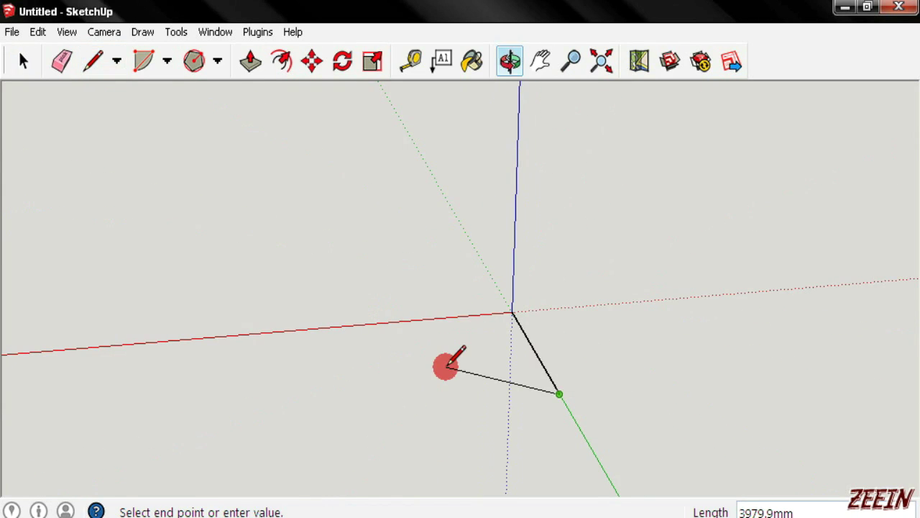
click(442, 406)
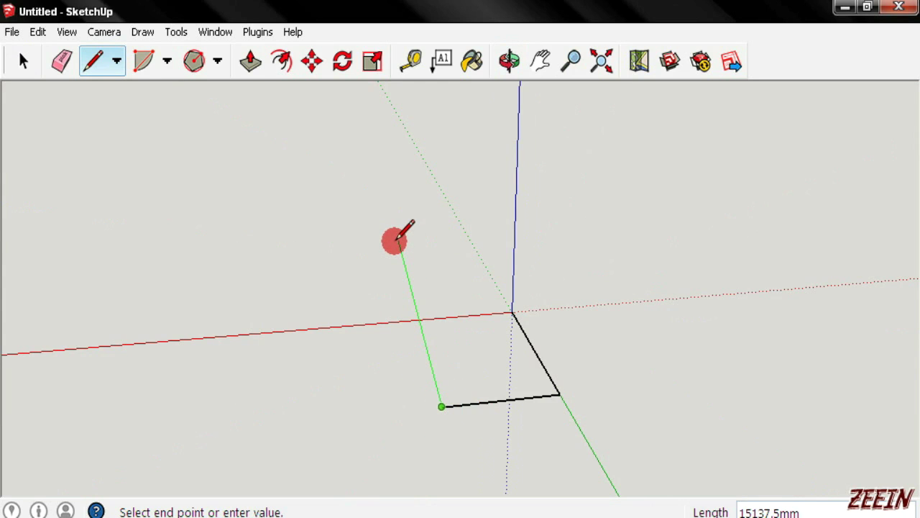
middle_drag(394, 241, 791, 302)
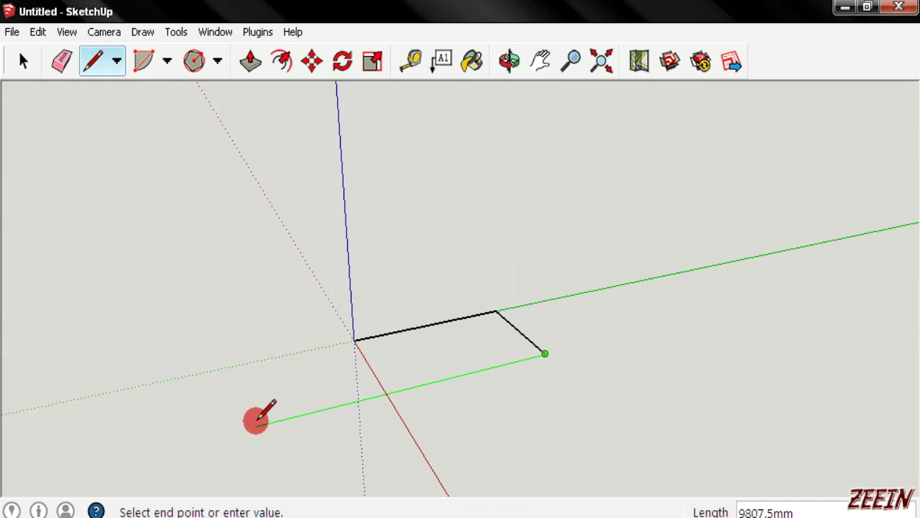
click(252, 427)
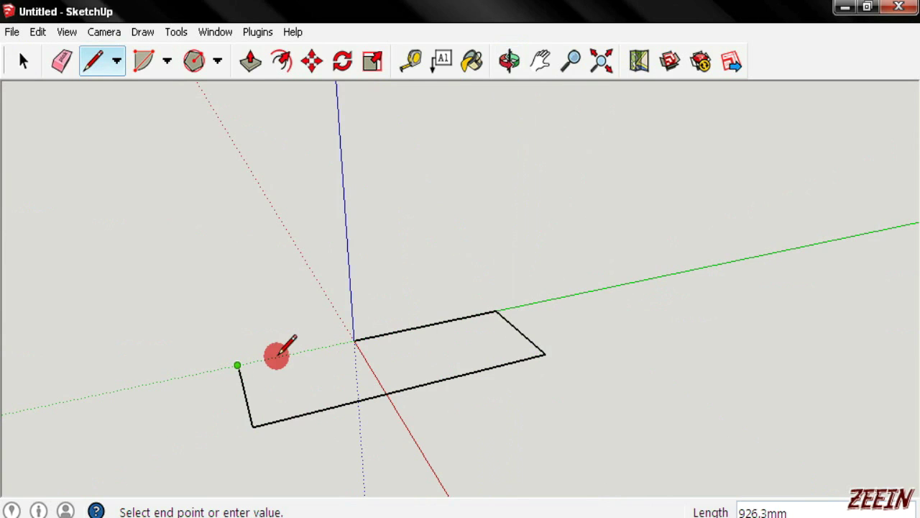
click(353, 340)
mouse_move(359, 337)
middle_down()
mouse_move(405, 447)
mouse_move(437, 405)
middle_up()
middle_drag(335, 329, 420, 351)
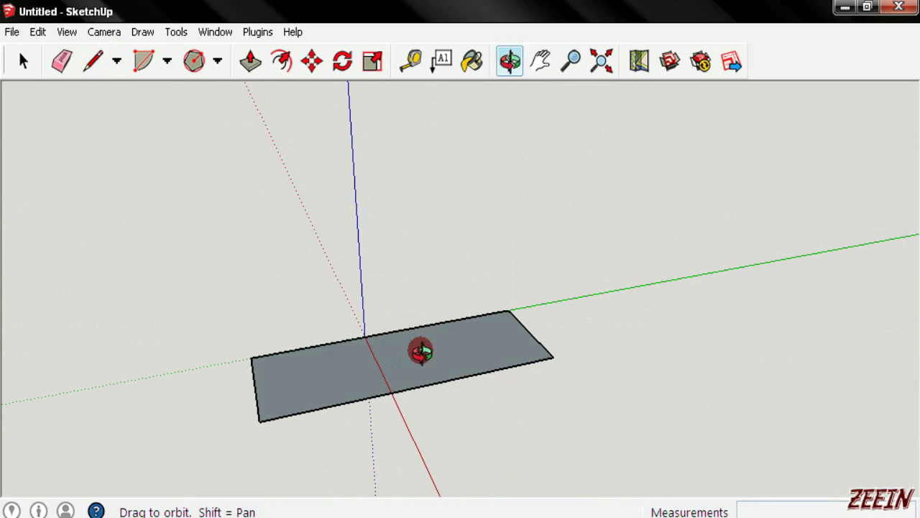
Reverse the ground rectangle's face so its white front side faces up
key(space)
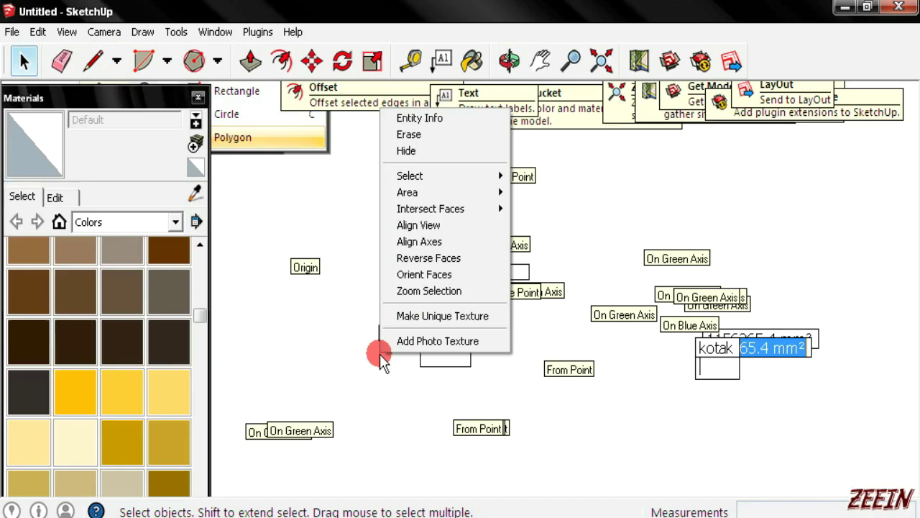
right_click(415, 390)
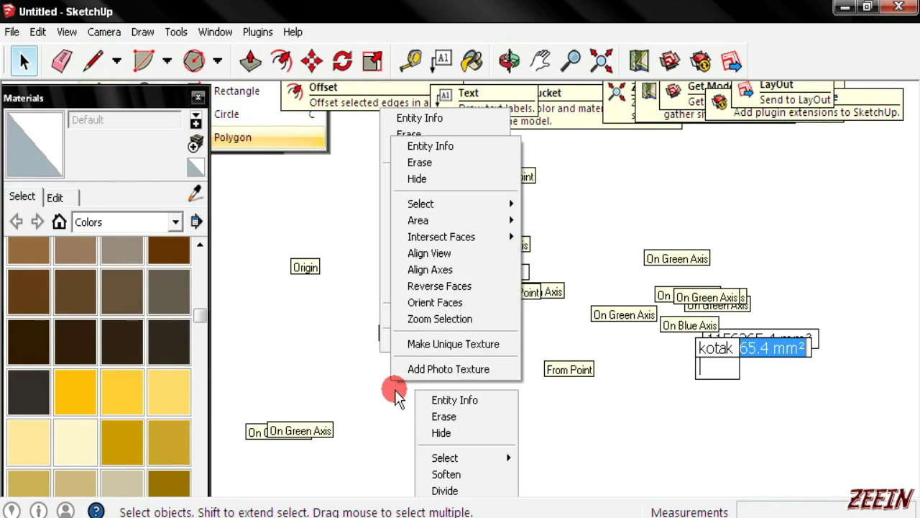
click(319, 452)
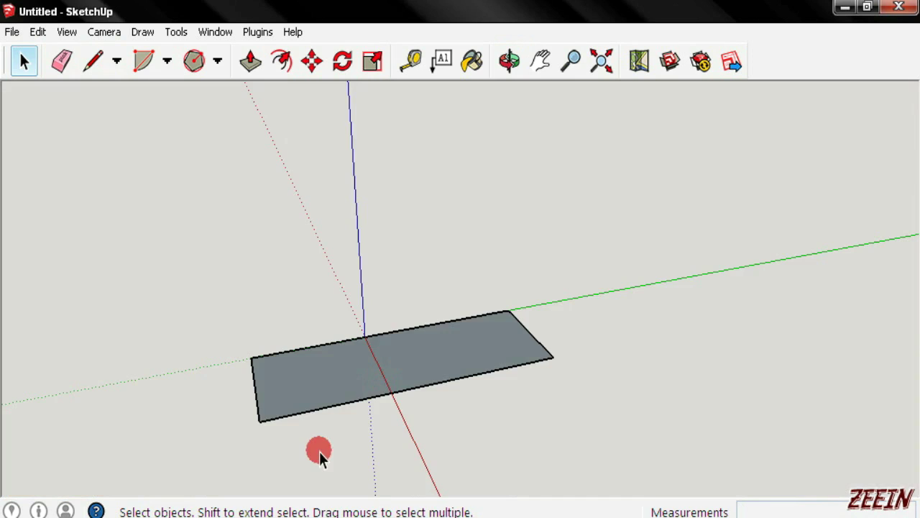
right_click(374, 371)
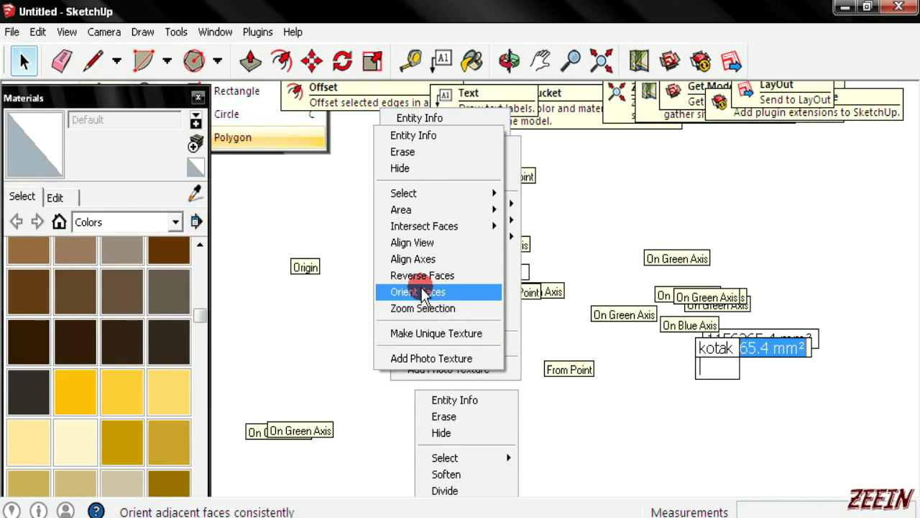
click(425, 278)
mouse_move(607, 309)
middle_down()
mouse_move(558, 415)
mouse_move(417, 372)
middle_up()
Select the whole floor rectangle and shift it with the Move tool
key(l)
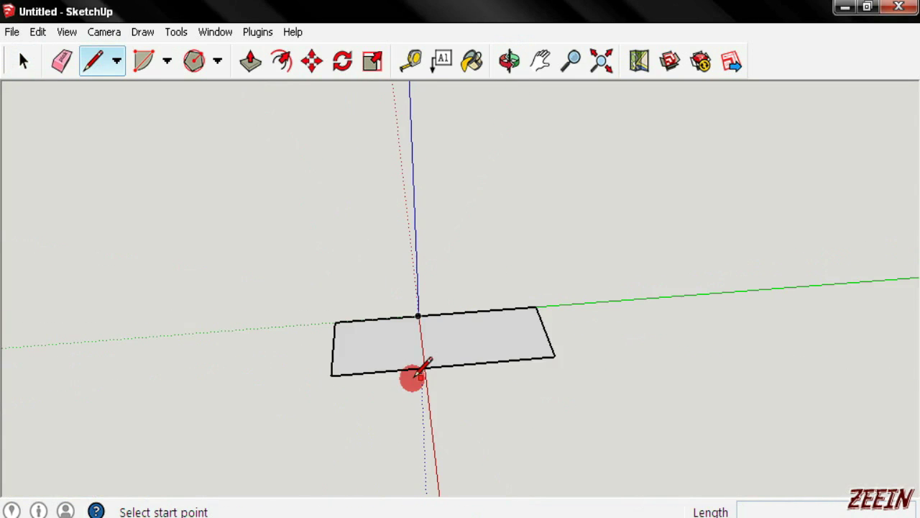
key(space)
drag(485, 396, 592, 411)
key(m)
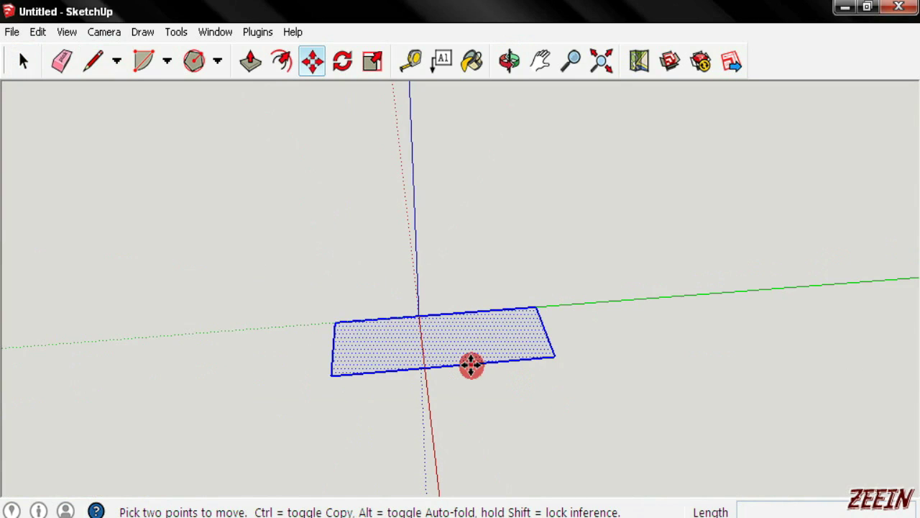
click(442, 365)
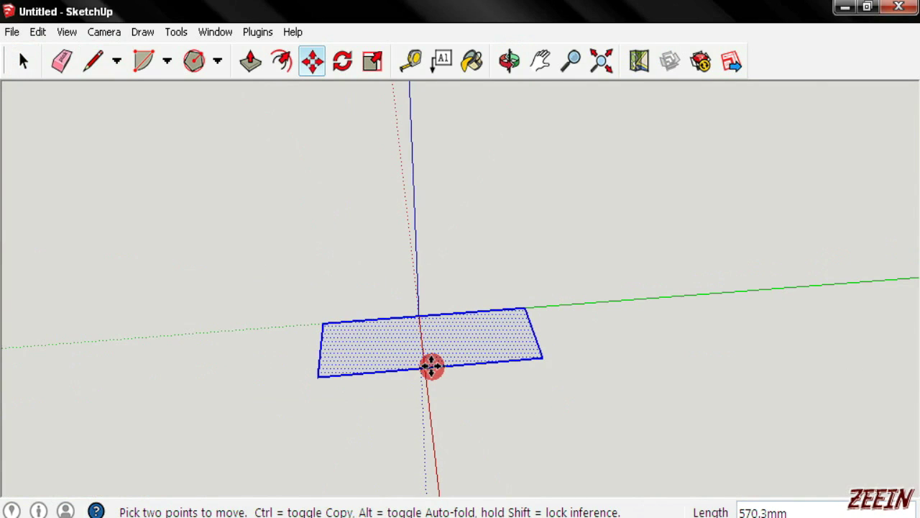
middle_drag(477, 409, 543, 394)
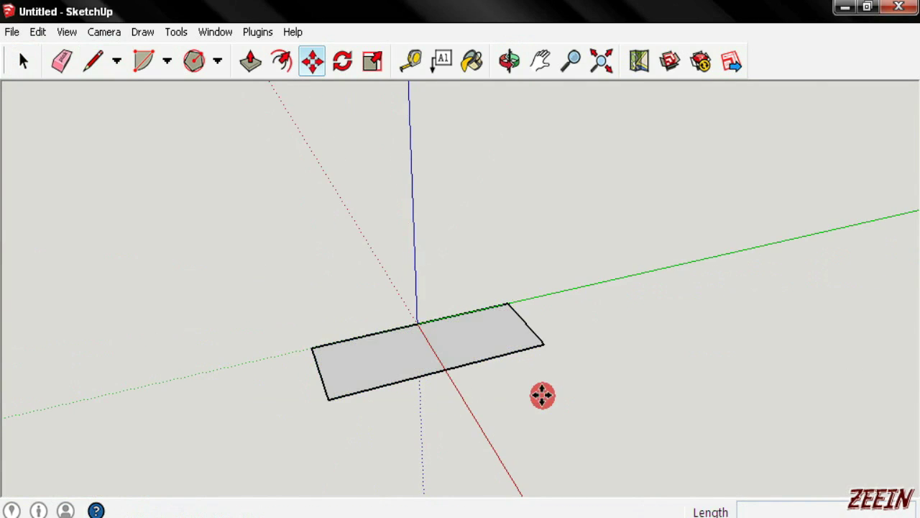
Draw an upright wall rectangle standing on the floor's back edge
key(l)
middle_drag(461, 406, 341, 331)
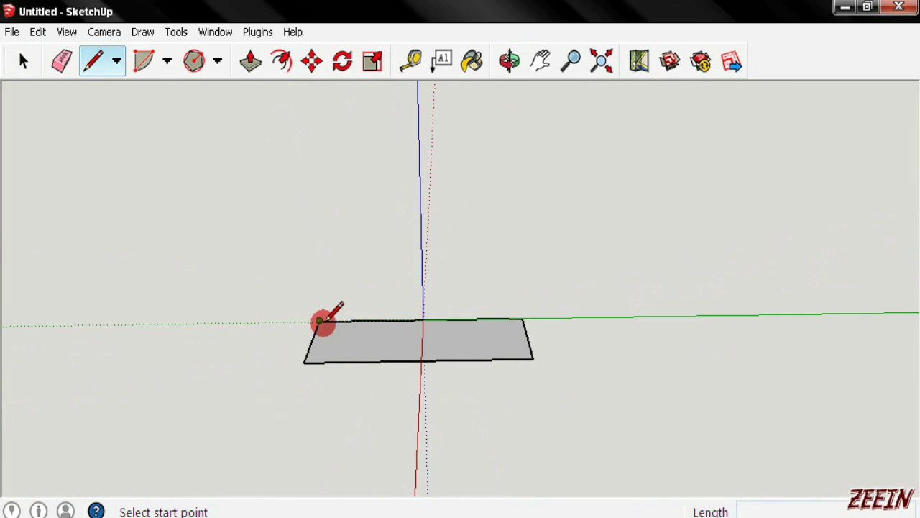
click(319, 320)
click(307, 200)
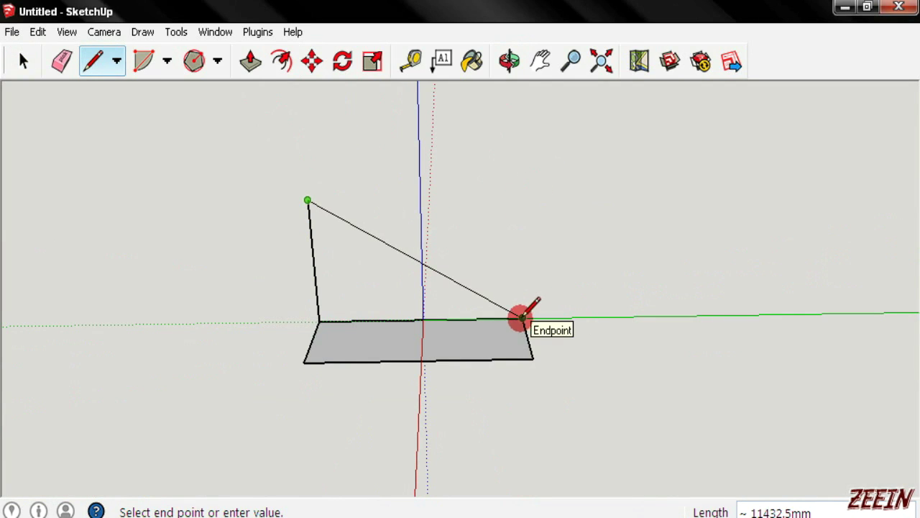
click(527, 198)
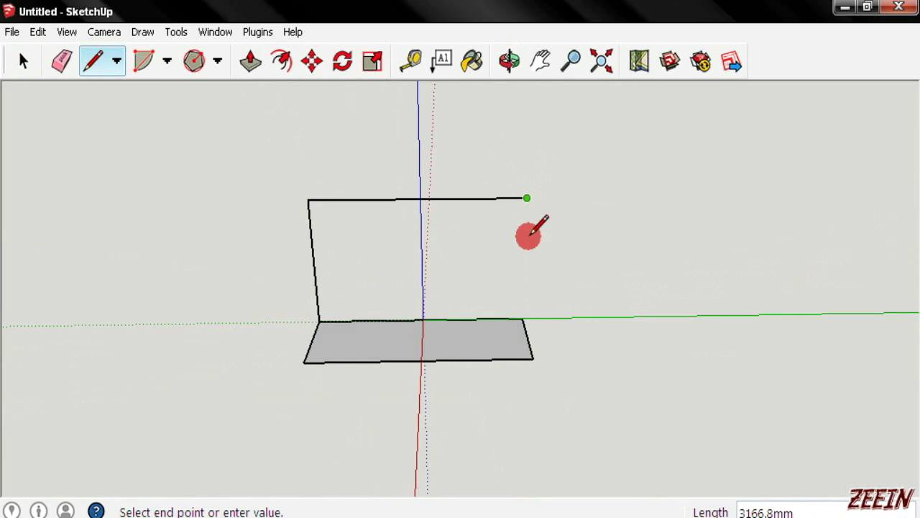
click(524, 322)
mouse_move(525, 321)
middle_down()
mouse_move(604, 396)
mouse_move(551, 419)
mouse_move(498, 350)
middle_up()
Pick up the floor's front edge with Move to push it outward
key(space)
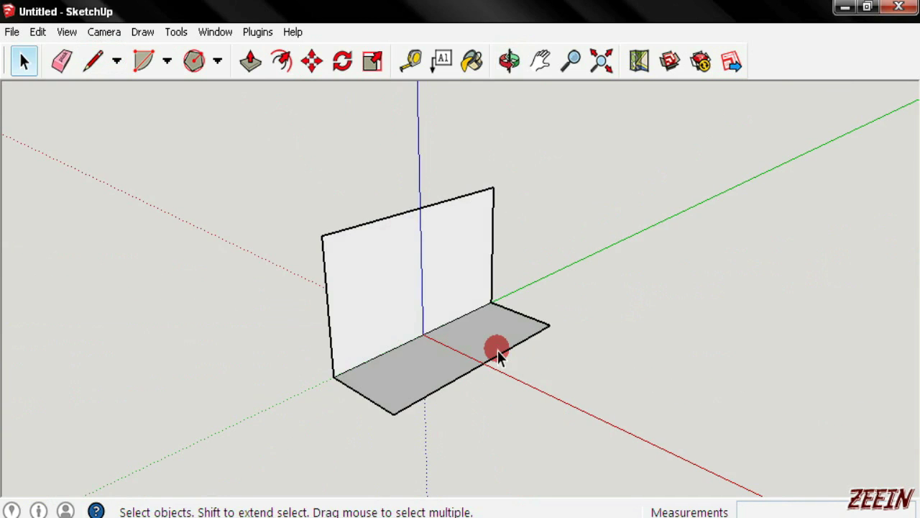
key(m)
click(478, 366)
Place the floor's enlarged front edge and zoom to a near-front view of the wall
click(508, 383)
mouse_move(507, 383)
middle_down()
mouse_move(446, 448)
mouse_move(401, 435)
mouse_move(448, 405)
mouse_move(456, 384)
mouse_move(405, 441)
middle_up()
key(l)
scroll(405, 442, up, 2)
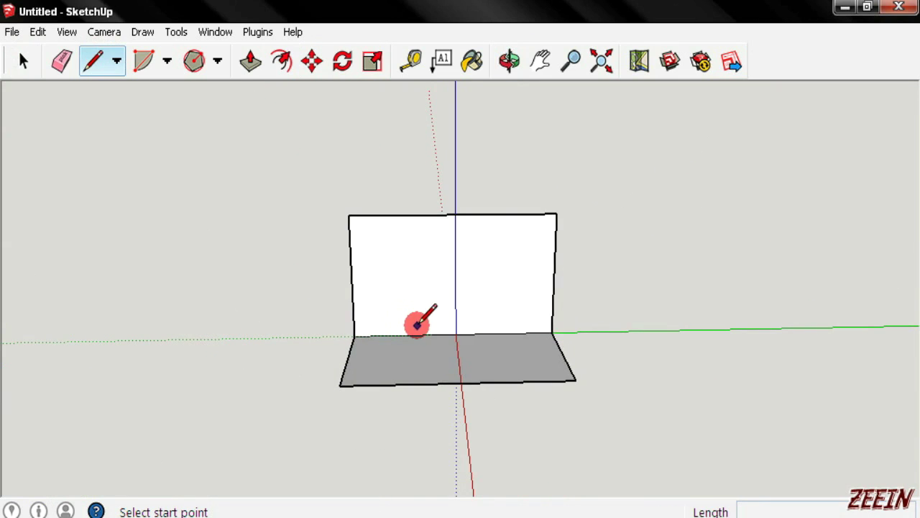
scroll(404, 325, up, 3)
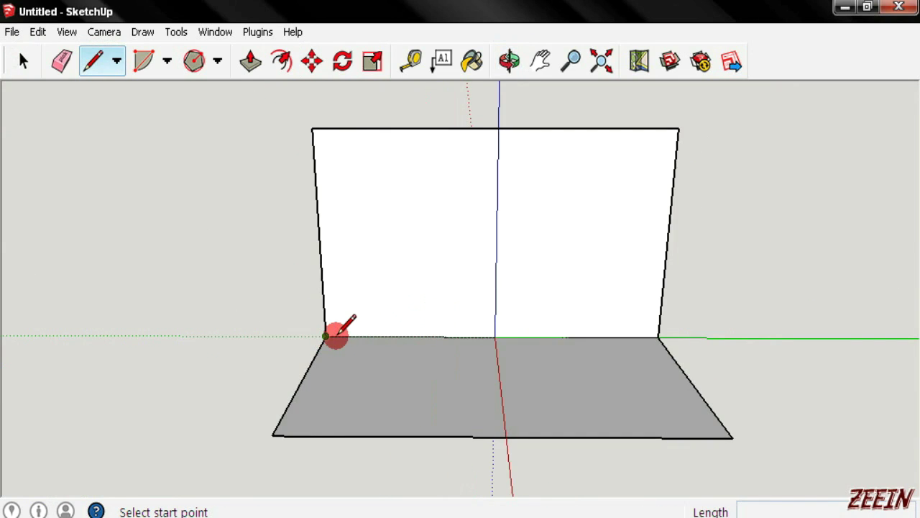
click(338, 335)
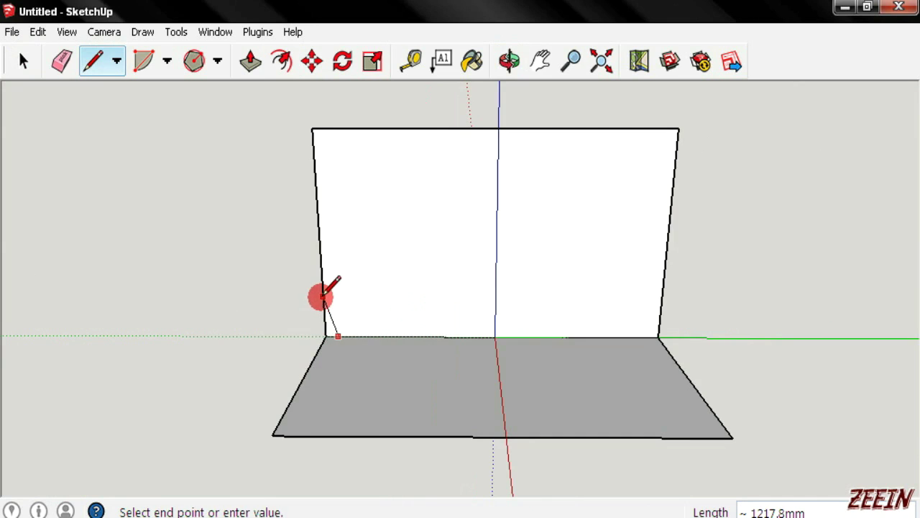
key(Escape)
middle_drag(335, 348, 310, 309)
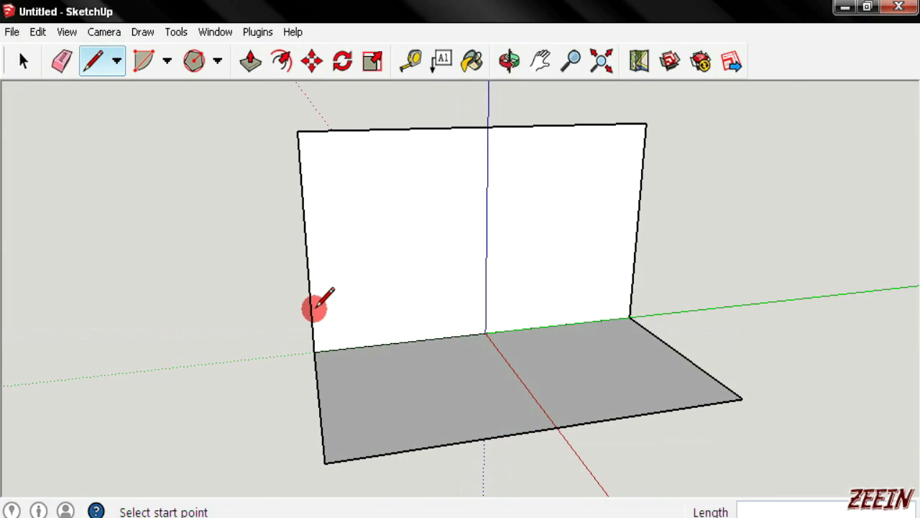
Draw the kinked profile line across the wall from its left edge to its right edge
click(311, 307)
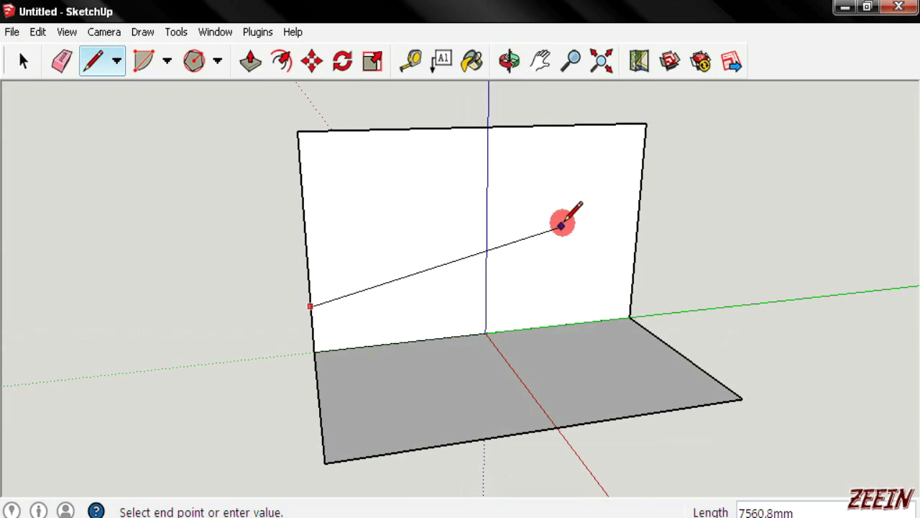
click(639, 183)
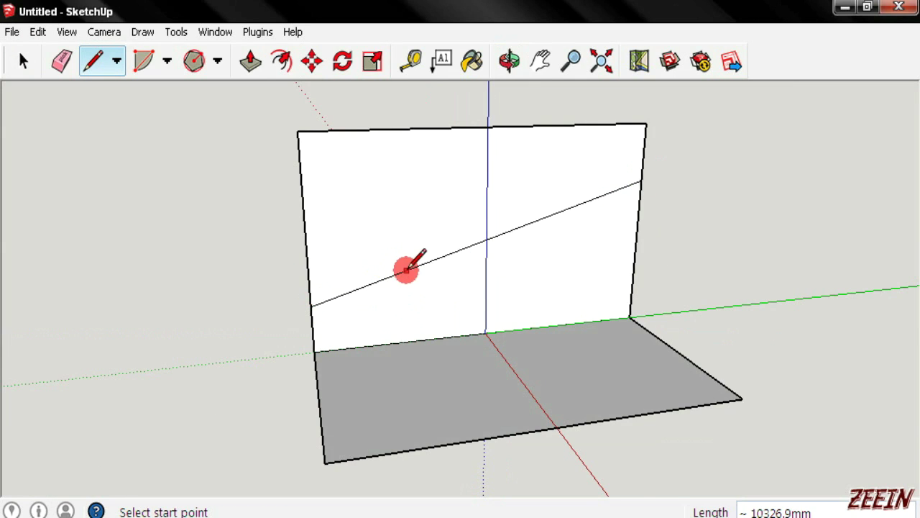
click(367, 286)
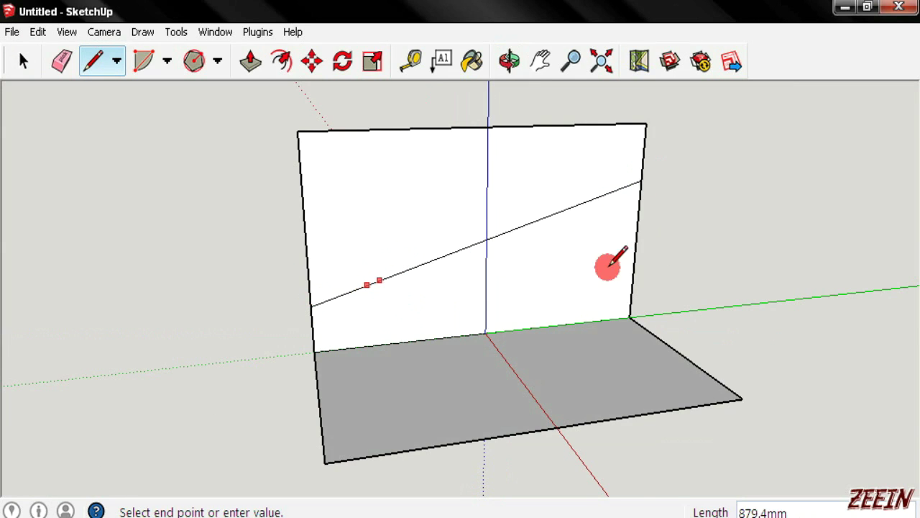
click(636, 225)
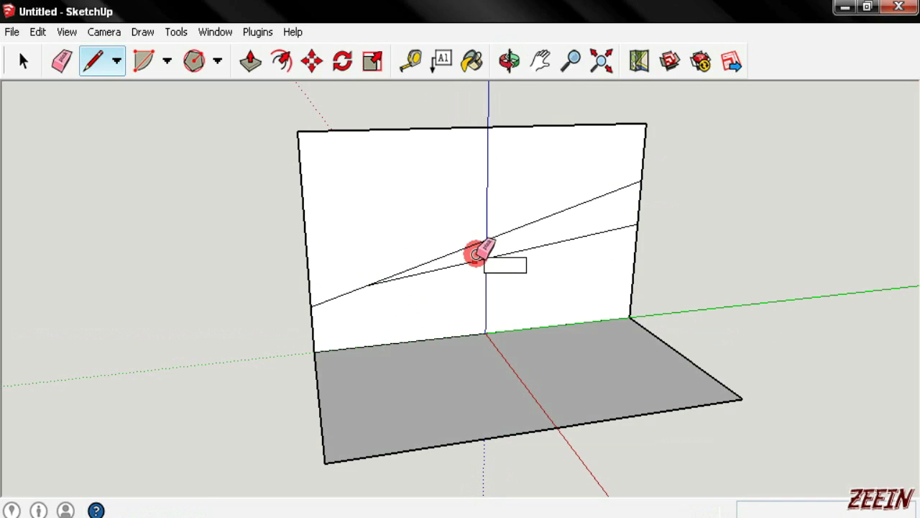
Draw a diagonal windshield line from the profile line up to the wall's top edge
key(e)
key(l)
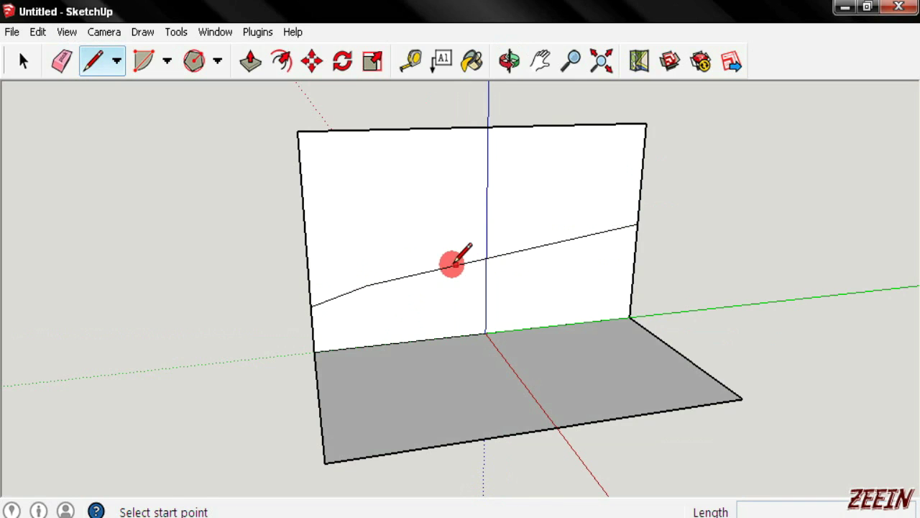
click(432, 270)
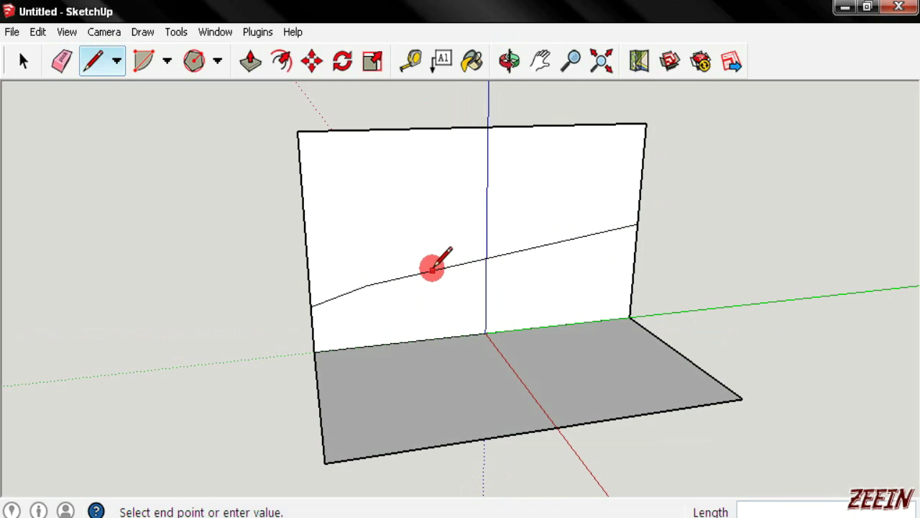
click(599, 127)
Add a flat roof line from the windshield diagonal to the right edge, erasing the excess lines
key(e)
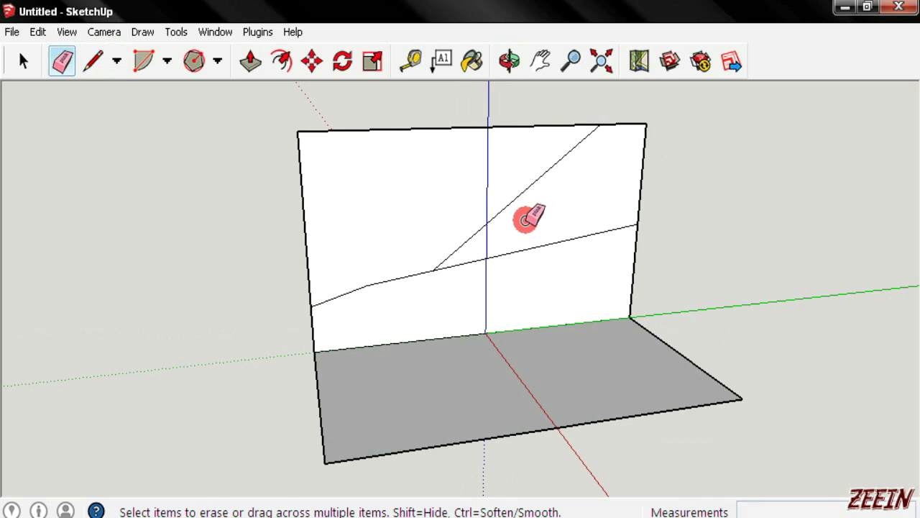
click(545, 247)
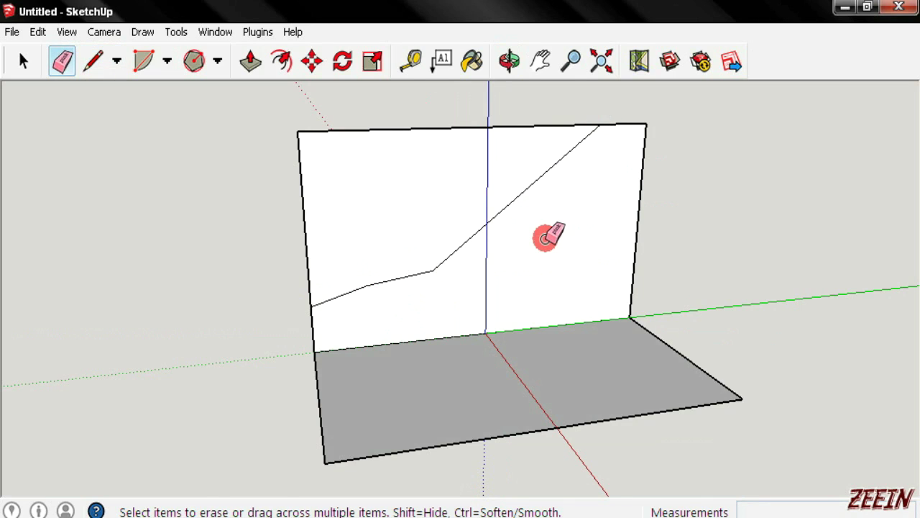
key(l)
click(471, 236)
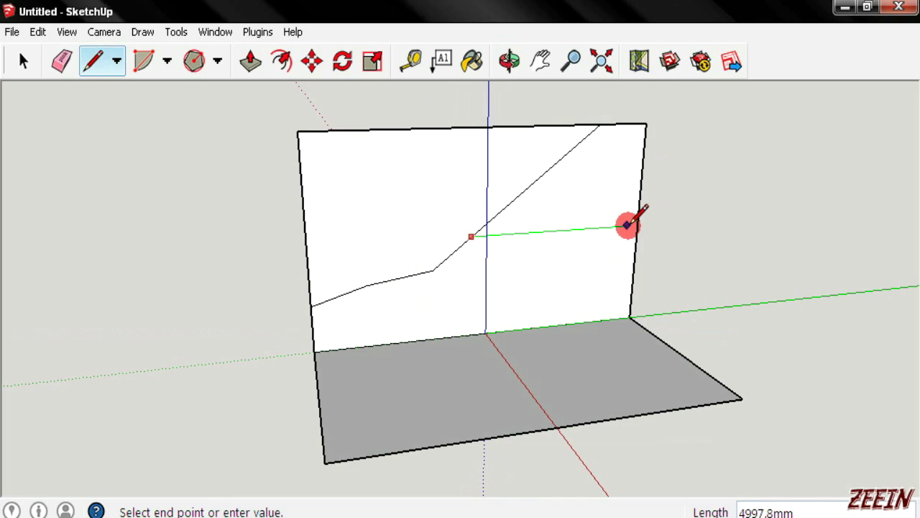
click(636, 225)
key(e)
drag(493, 180, 494, 220)
mouse_move(493, 220)
middle_down()
mouse_move(545, 279)
mouse_move(397, 230)
mouse_move(395, 218)
mouse_move(386, 257)
mouse_move(403, 302)
mouse_move(513, 324)
mouse_move(468, 304)
mouse_move(370, 299)
mouse_move(370, 286)
middle_up()
Draw the sloping rear line down from the roof and erase the leftover roof segment
key(l)
scroll(388, 277, up, 3)
scroll(391, 274, down, 3)
middle_drag(501, 274, 532, 293)
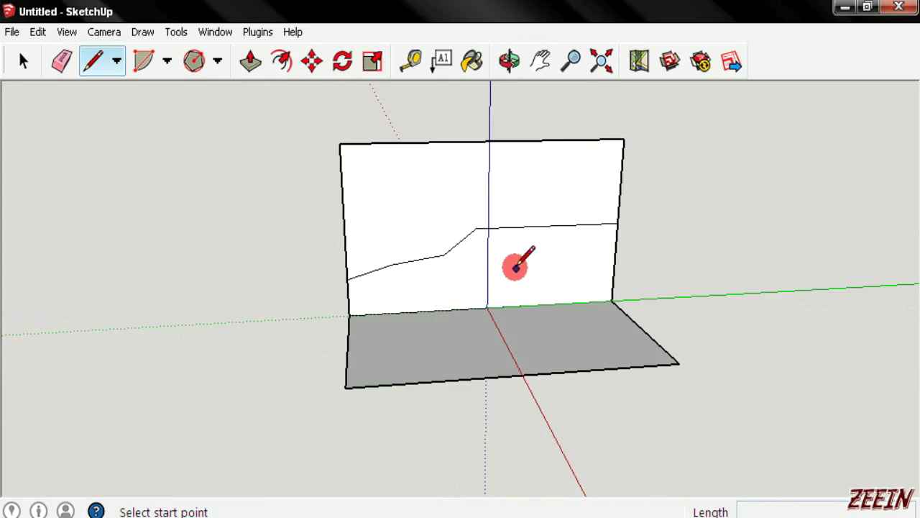
middle_drag(543, 224, 580, 209)
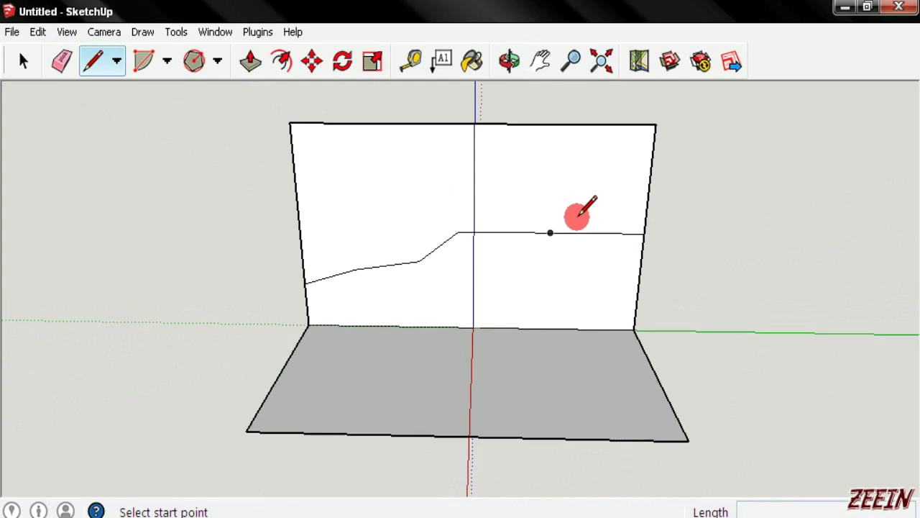
scroll(568, 215, up, 1)
click(548, 234)
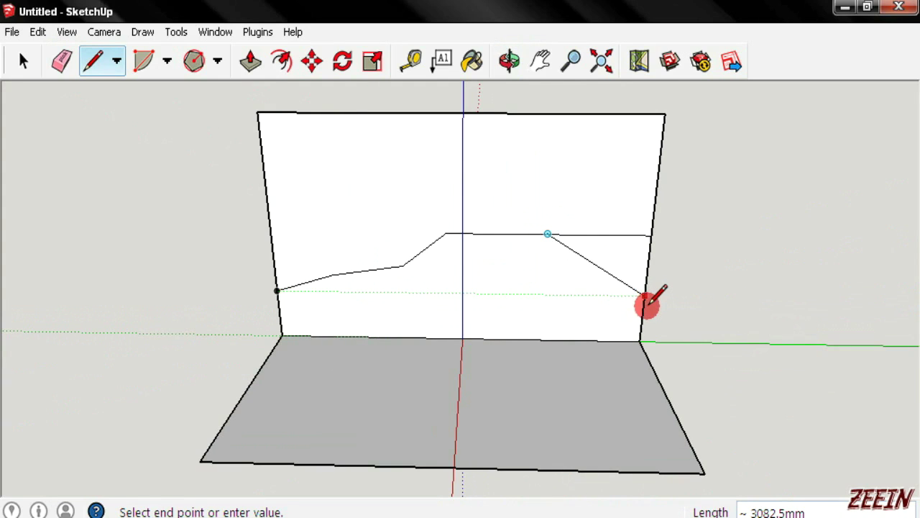
middle_drag(622, 317, 596, 309)
scroll(596, 240, up, 3)
key(e)
click(597, 223)
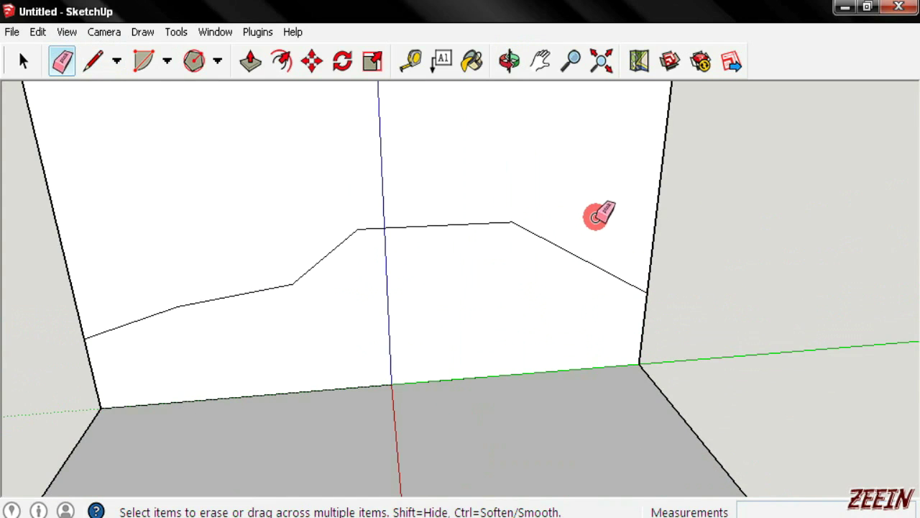
scroll(596, 217, down, 3)
key(l)
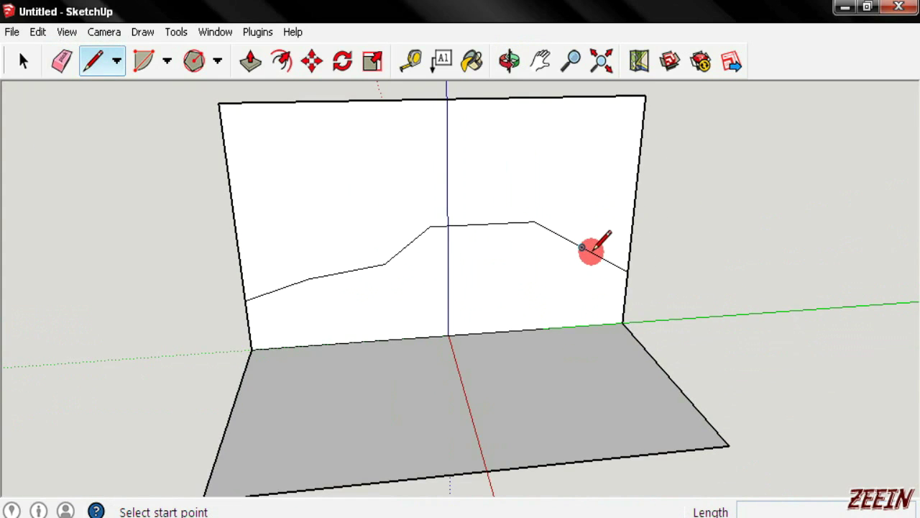
Draw a line from the windshield base to the wall's right edge, erasing the short stray segments
click(384, 264)
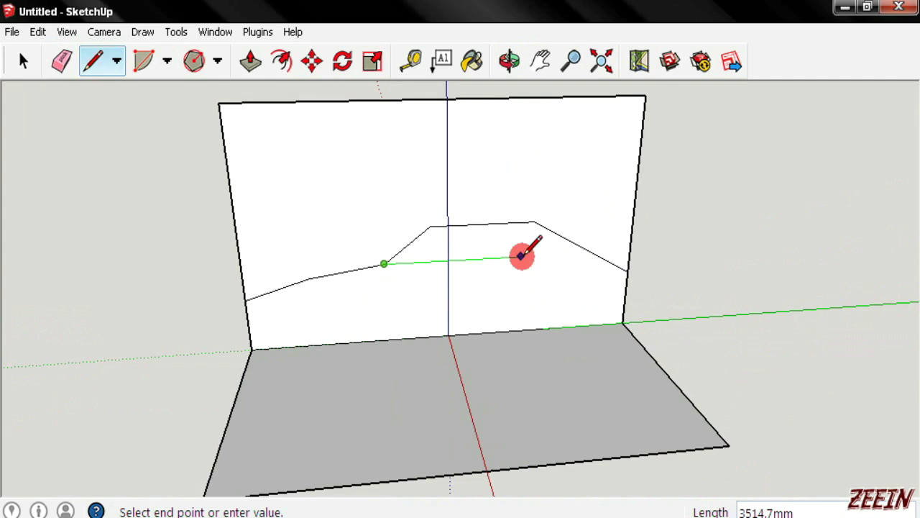
click(594, 253)
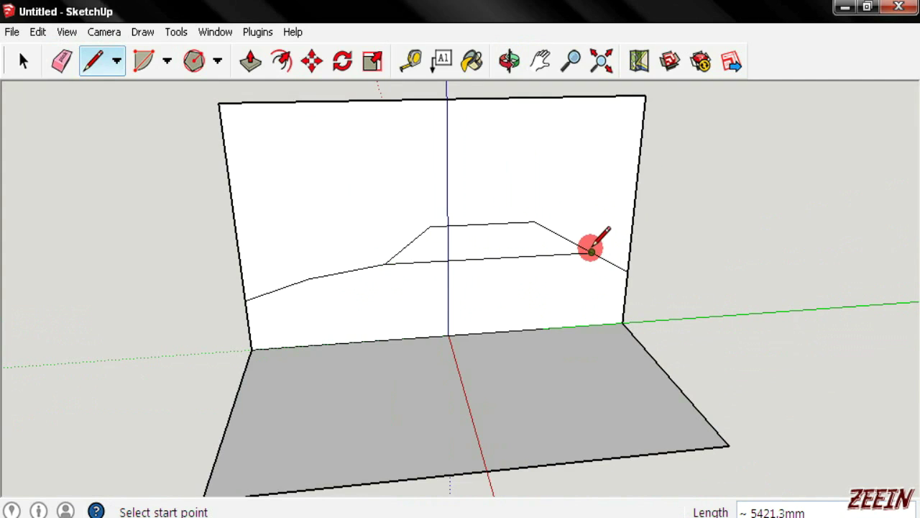
click(592, 250)
scroll(623, 249, up, 2)
scroll(622, 244, up, 1)
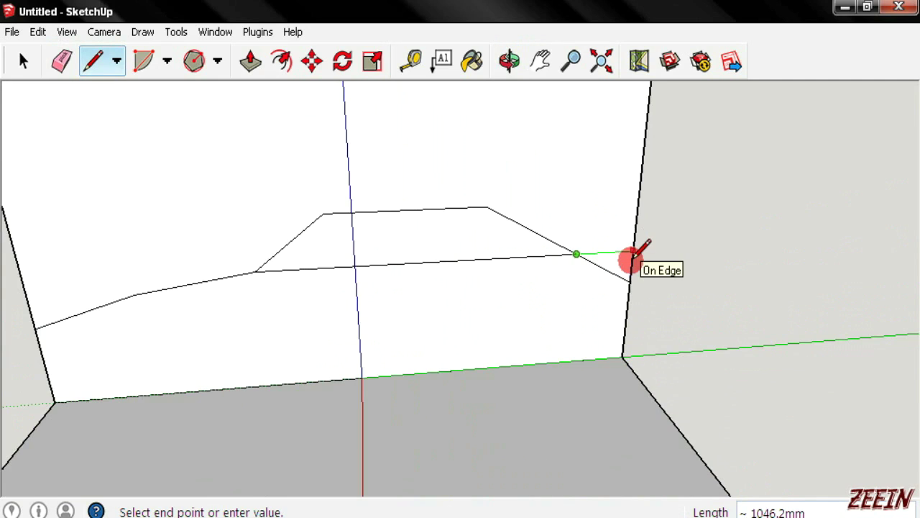
scroll(630, 259, up, 2)
click(631, 263)
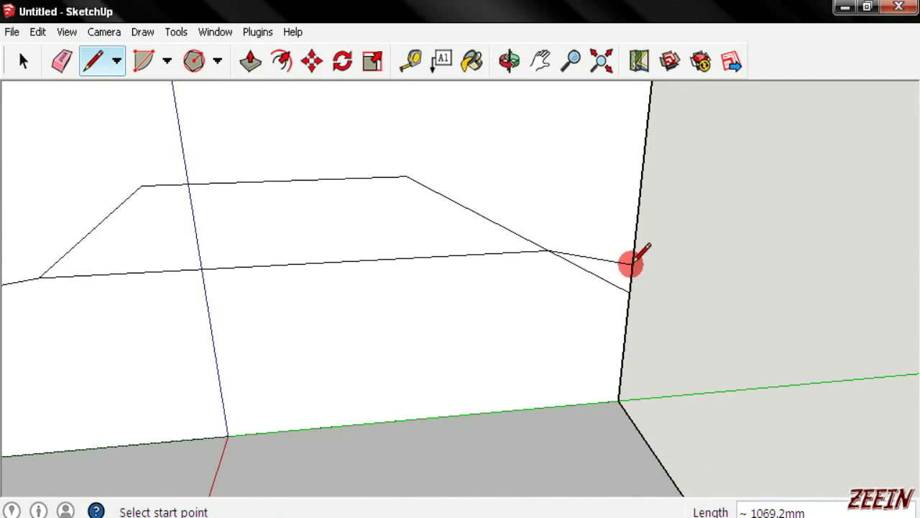
key(e)
drag(612, 265, 595, 307)
Zoom out and orbit to check the car silhouette on the wall
scroll(611, 309, down, 2)
scroll(631, 312, down, 1)
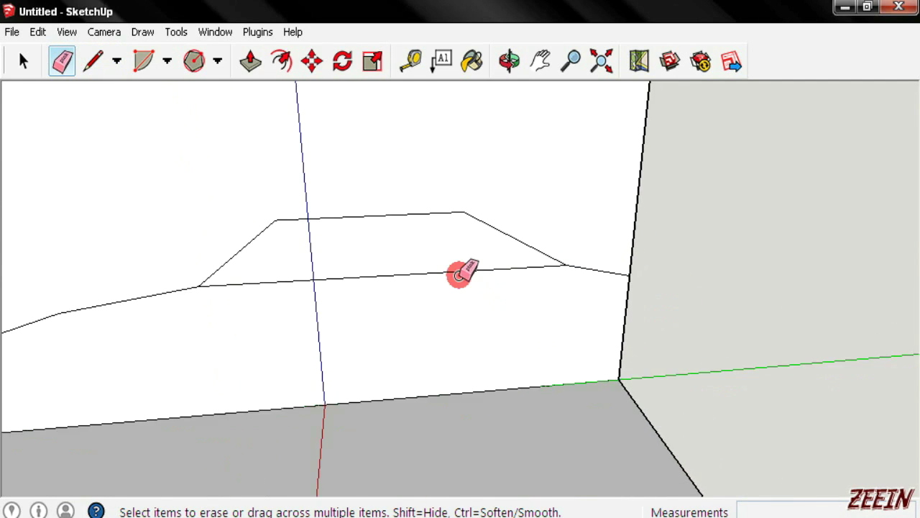
scroll(460, 273, down, 2)
middle_drag(366, 273, 448, 267)
scroll(659, 311, down, 2)
mouse_move(659, 311)
middle_down()
mouse_move(568, 284)
mouse_move(504, 240)
mouse_move(561, 249)
middle_up()
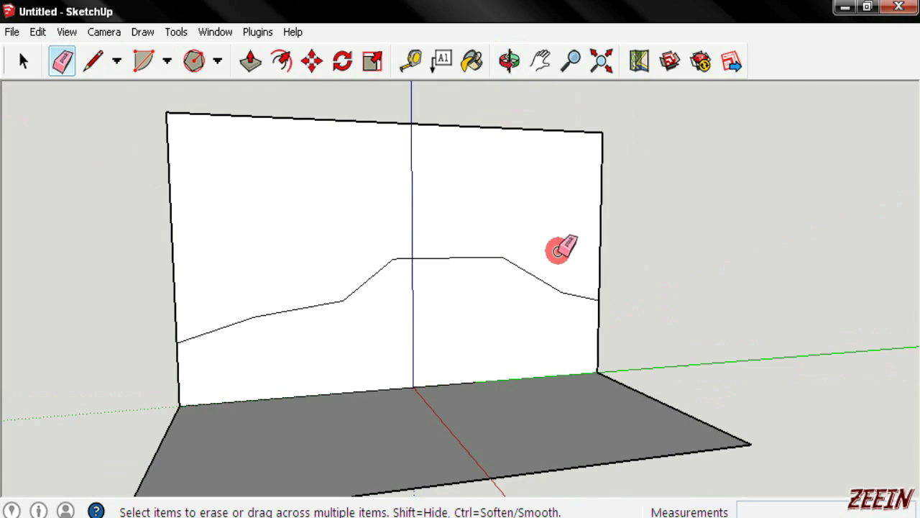
scroll(560, 258, down, 1)
mouse_move(544, 302)
middle_down()
mouse_move(527, 329)
mouse_move(647, 378)
mouse_move(606, 384)
mouse_move(433, 323)
middle_up()
Push/Pull the car-profile face out, then push a side face out 2493.4mm into a solid body
key(p)
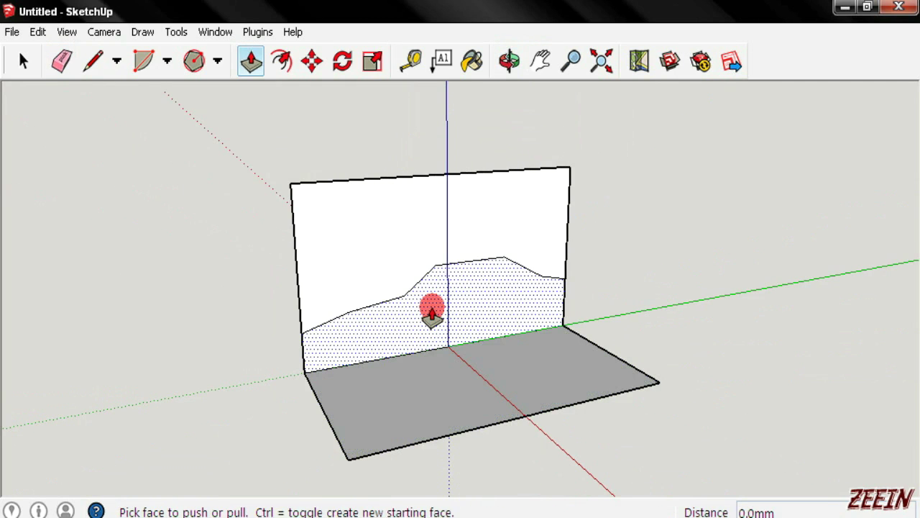
click(432, 309)
click(489, 343)
mouse_move(489, 343)
middle_down()
mouse_move(721, 288)
mouse_move(761, 403)
mouse_move(743, 404)
middle_up()
click(504, 386)
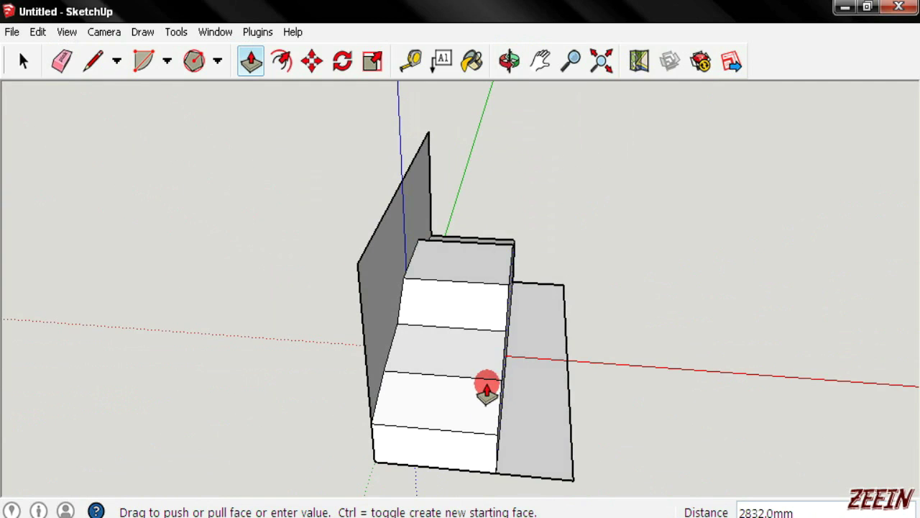
click(479, 381)
mouse_move(479, 381)
middle_down()
mouse_move(632, 386)
mouse_move(411, 309)
mouse_move(630, 345)
middle_up()
key(space)
key(l)
mouse_move(524, 370)
middle_down()
mouse_move(417, 413)
mouse_move(491, 353)
mouse_move(427, 354)
mouse_move(380, 323)
mouse_move(232, 378)
mouse_move(640, 388)
mouse_move(546, 352)
mouse_move(359, 349)
mouse_move(538, 323)
mouse_move(308, 331)
middle_up()
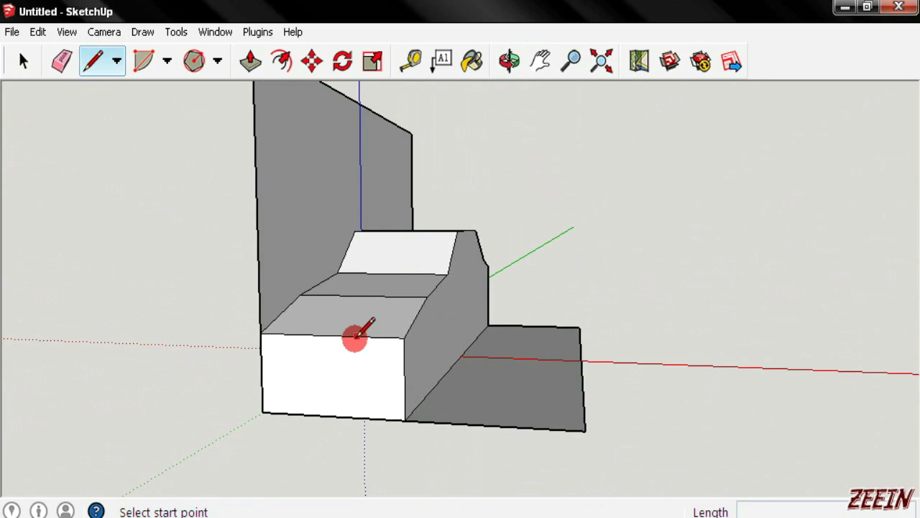
Draw a line from the roof's front edge to the windshield's side edge across the sloped face
mouse_move(468, 333)
middle_down()
mouse_move(429, 446)
mouse_move(390, 455)
mouse_move(247, 405)
mouse_move(206, 323)
mouse_move(519, 384)
middle_up()
scroll(403, 393, up, 3)
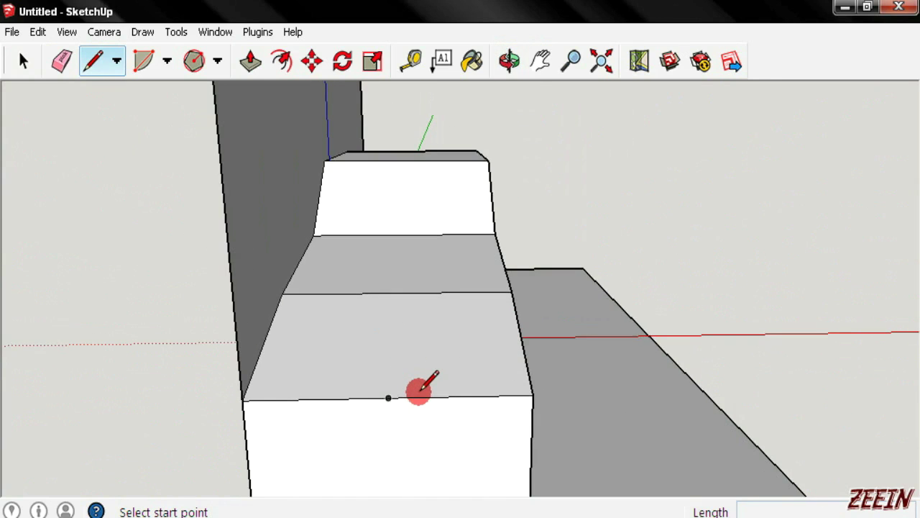
mouse_move(427, 394)
middle_down()
mouse_move(448, 398)
mouse_move(509, 281)
mouse_move(695, 319)
mouse_move(411, 252)
mouse_move(669, 323)
mouse_move(569, 271)
middle_up()
scroll(417, 257, up, 3)
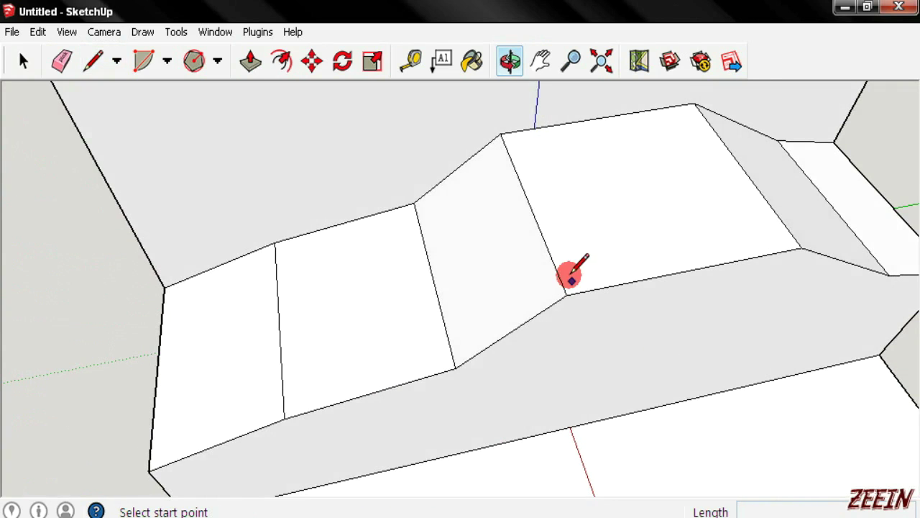
click(537, 222)
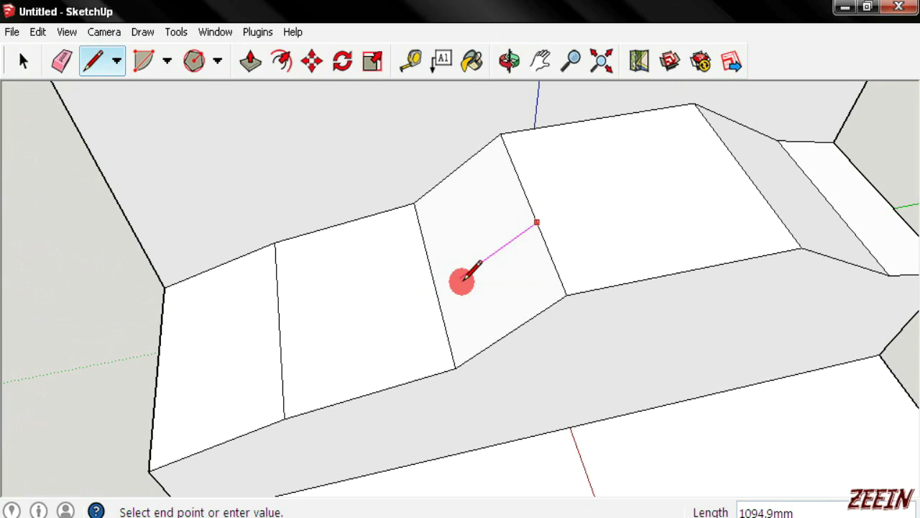
click(437, 295)
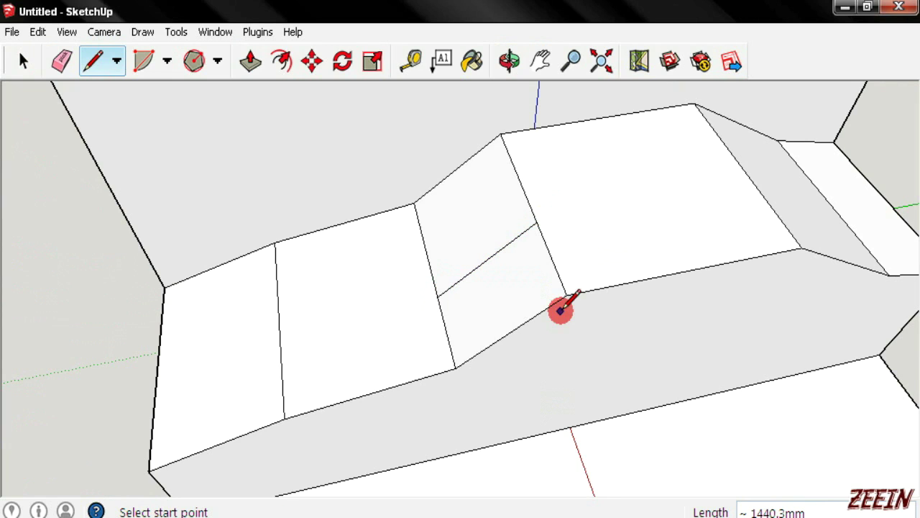
key(space)
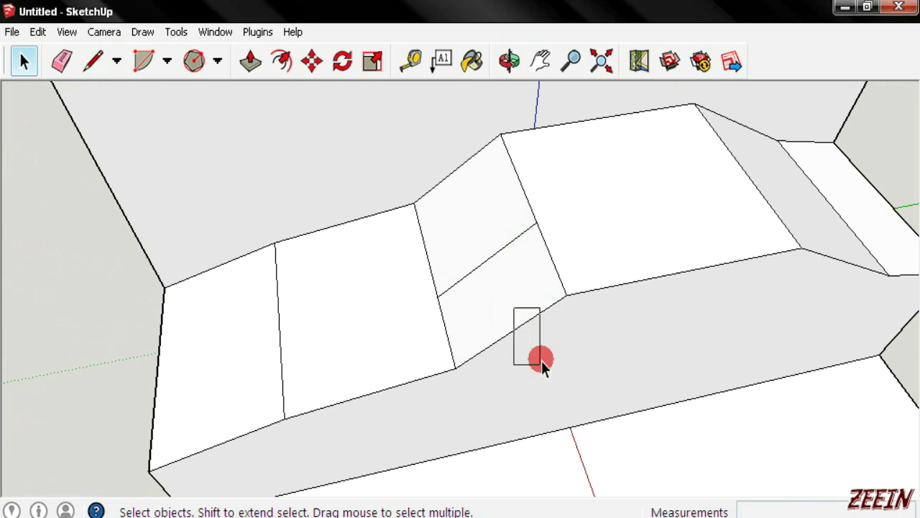
Select and erase the edge dividing the sloped windshield face back into one face
double_click(512, 324)
click(514, 329)
ctrl+click(445, 179)
right_click(445, 177)
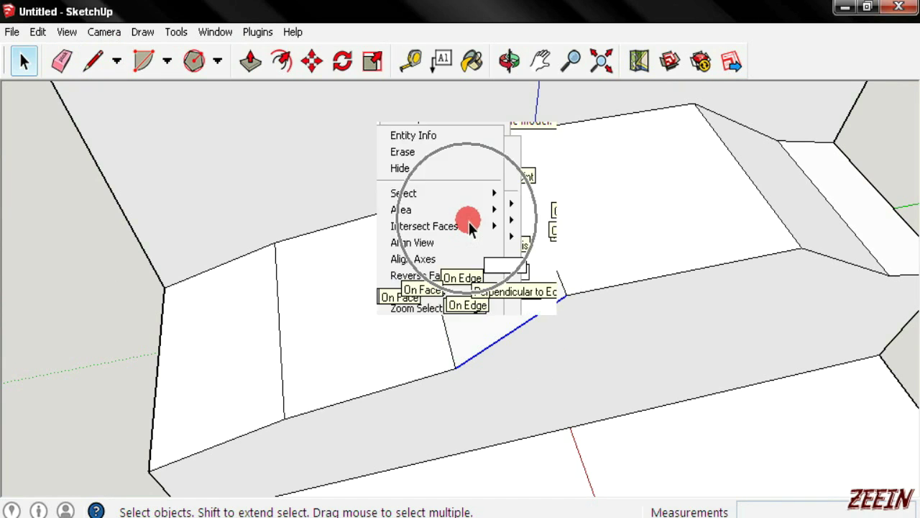
click(474, 244)
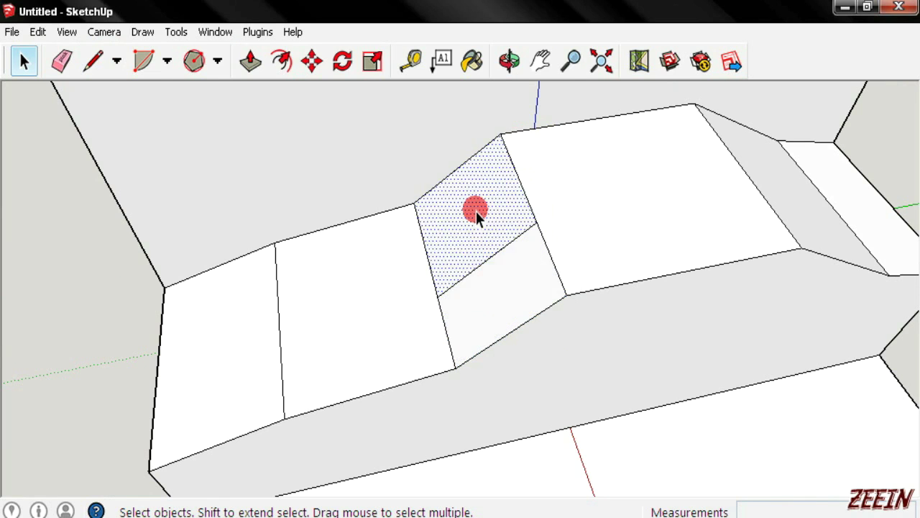
key(e)
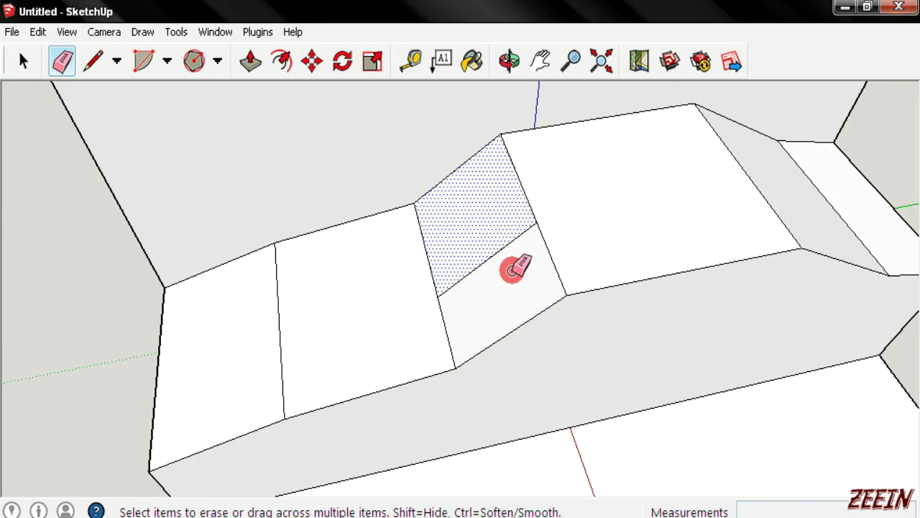
key(l)
mouse_move(376, 267)
middle_down()
mouse_move(554, 238)
mouse_move(569, 298)
mouse_move(643, 269)
middle_up()
key(space)
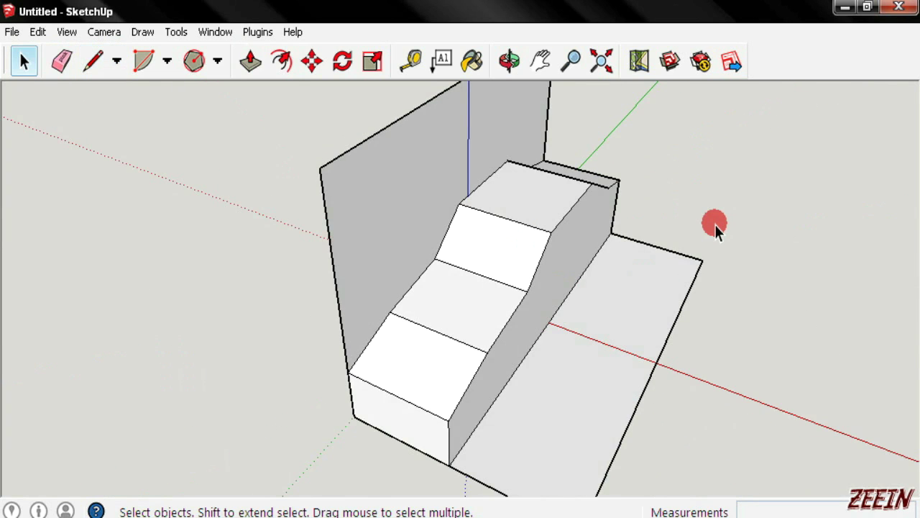
Copy the windshield's slanted side edge with Move and Ctrl onto the sloping face as a window line
mouse_move(697, 228)
middle_down()
mouse_move(400, 258)
mouse_move(402, 321)
mouse_move(611, 290)
middle_up()
scroll(401, 321, up, 2)
scroll(502, 252, up, 3)
click(478, 249)
click(481, 251)
key(m)
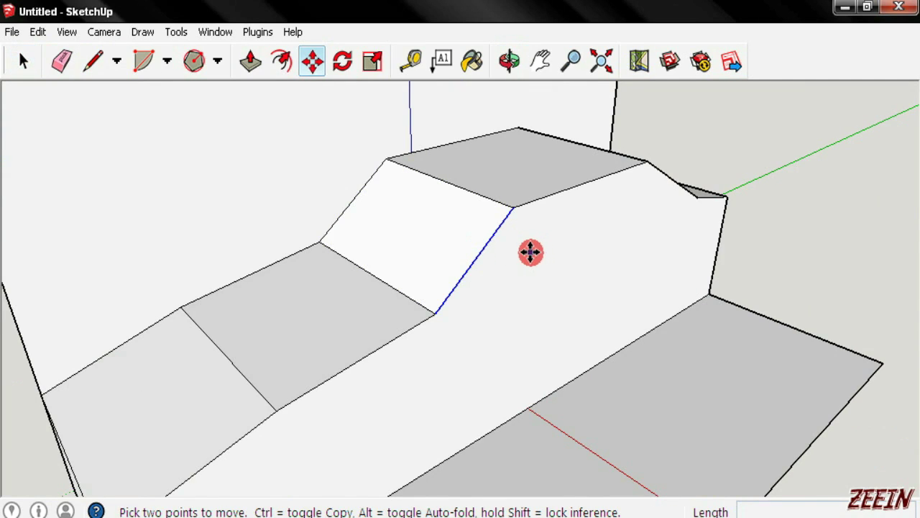
key(ctrl)
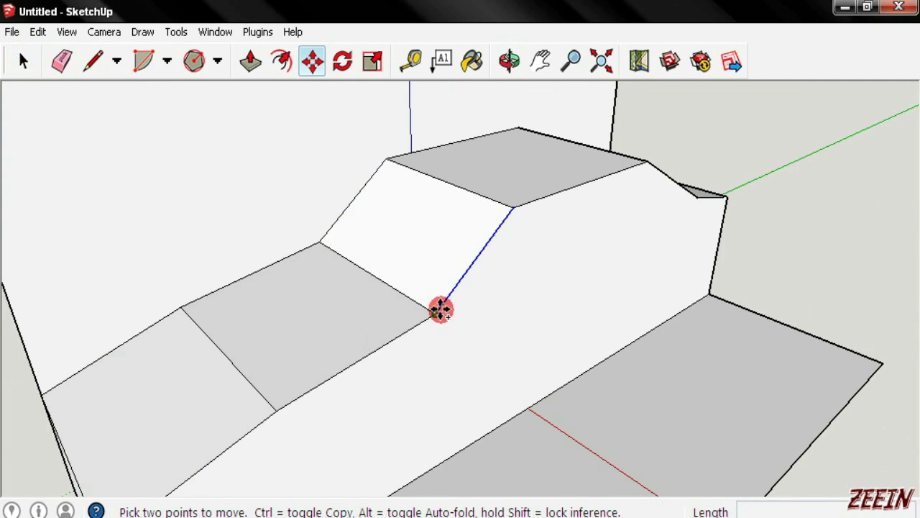
click(441, 309)
click(387, 281)
mouse_move(687, 266)
middle_down()
mouse_move(745, 386)
mouse_move(551, 372)
mouse_move(545, 364)
middle_up()
mouse_move(559, 303)
middle_down()
mouse_move(643, 275)
mouse_move(629, 255)
mouse_move(817, 191)
mouse_move(538, 273)
middle_up()
Draw lines from the copied edge's corners to the body's left edge and lower edge
scroll(578, 261, up, 3)
scroll(546, 238, up, 2)
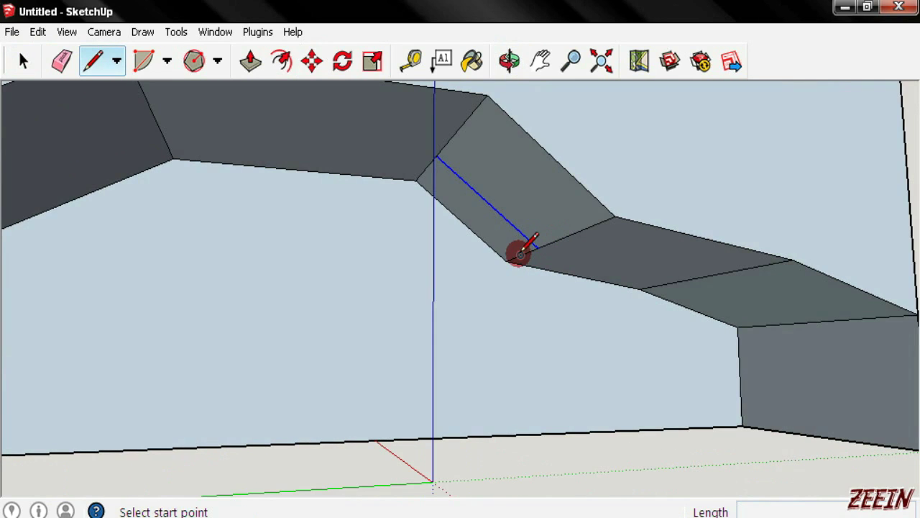
click(519, 254)
scroll(454, 267, down, 1)
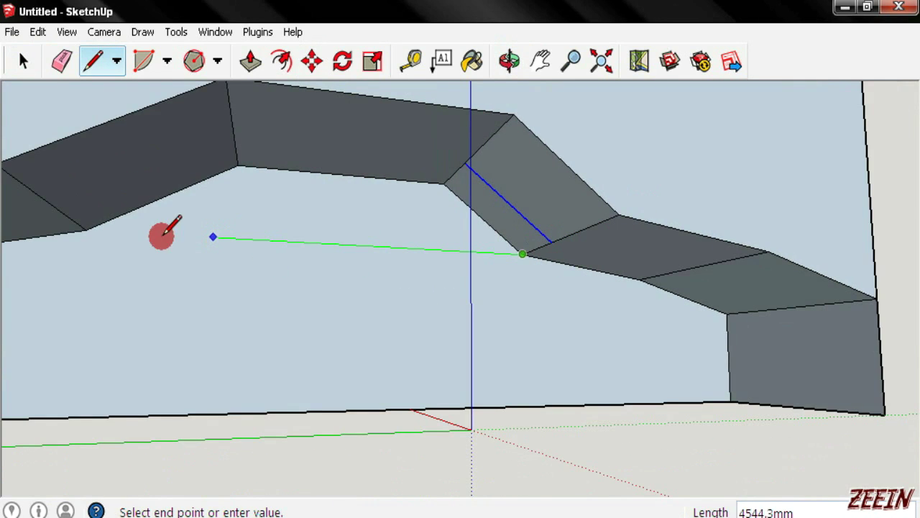
click(90, 223)
mouse_move(90, 223)
middle_down()
mouse_move(445, 276)
mouse_move(371, 253)
mouse_move(318, 99)
mouse_move(261, 180)
middle_up()
scroll(496, 216, up, 1)
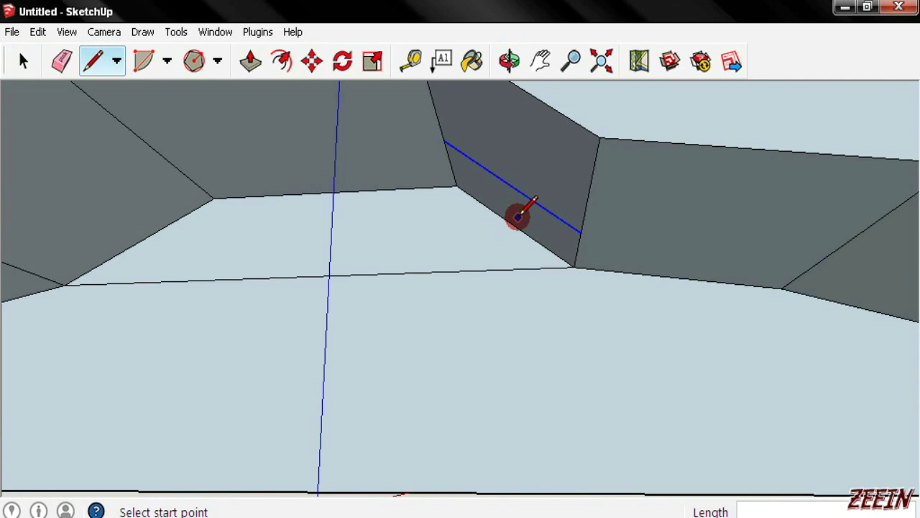
click(548, 269)
mouse_move(548, 268)
middle_down()
mouse_move(525, 276)
mouse_move(468, 242)
mouse_move(471, 271)
mouse_move(657, 329)
mouse_move(609, 242)
middle_up()
click(592, 229)
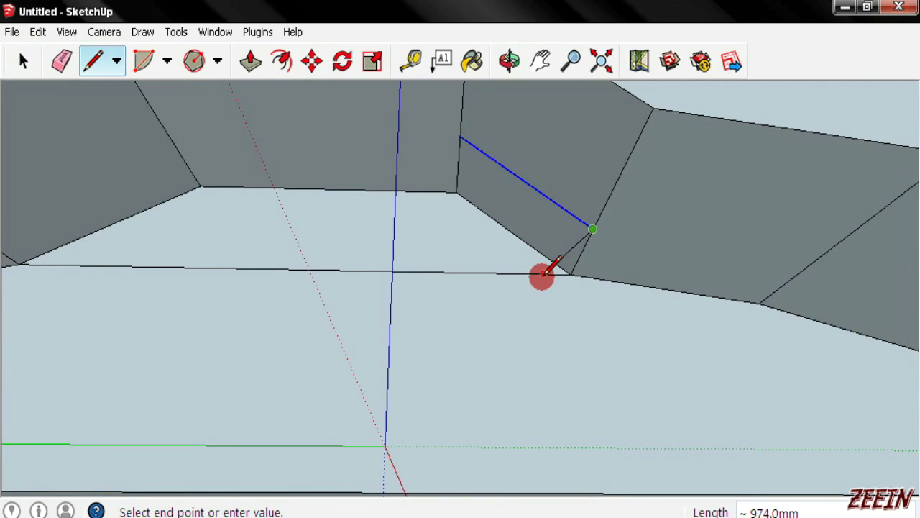
click(536, 274)
Copy the blue edge down to the lower edge point and add a line closing a new triangular face
mouse_move(561, 302)
middle_down()
mouse_move(583, 360)
mouse_move(580, 318)
middle_up()
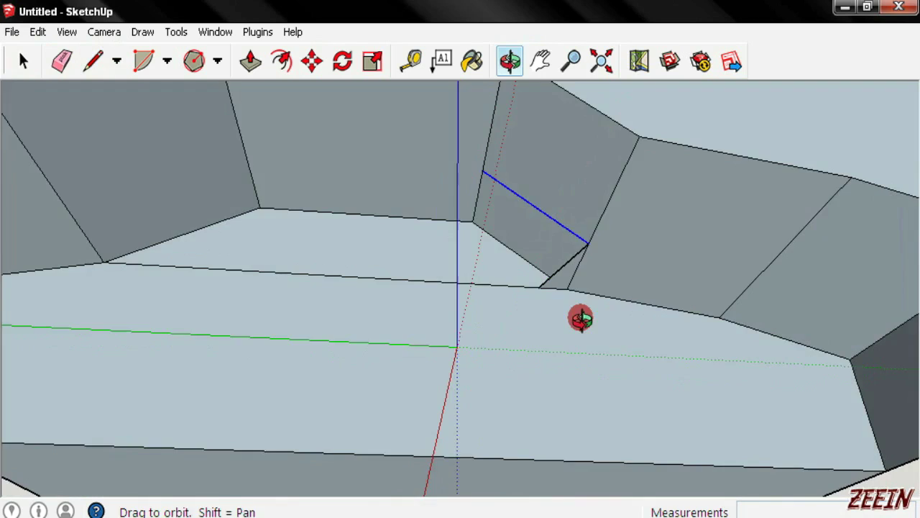
key(space)
key(m)
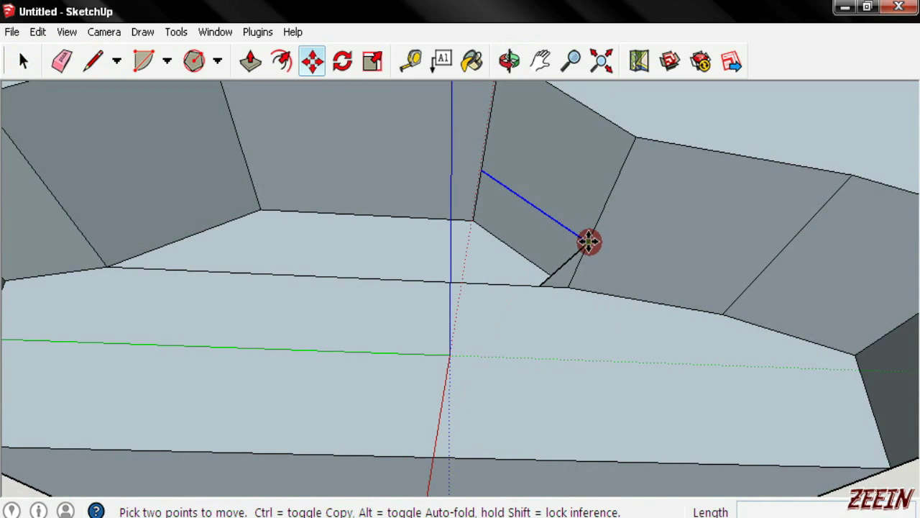
click(588, 241)
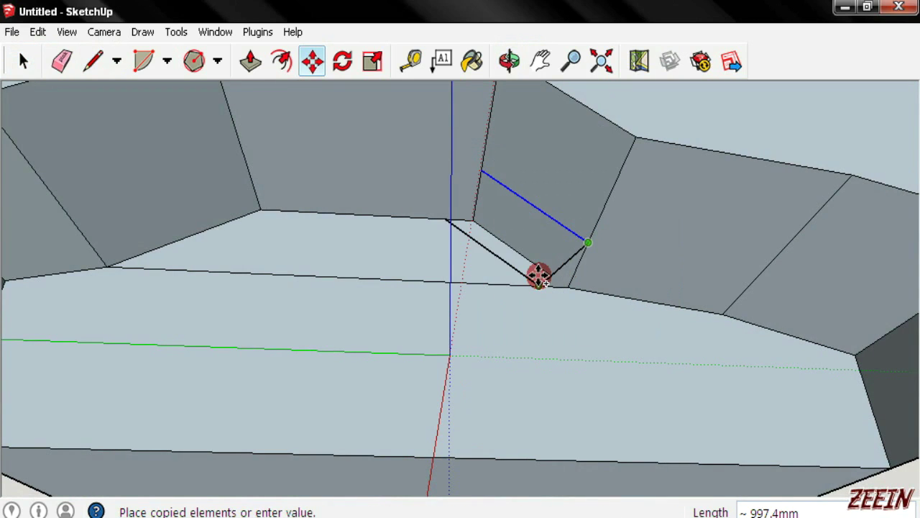
click(538, 284)
key(l)
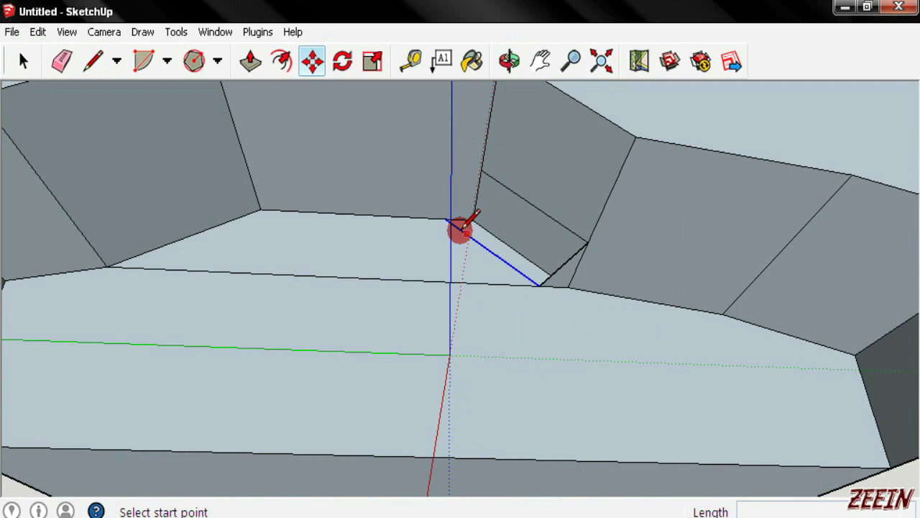
click(446, 218)
click(480, 169)
mouse_move(489, 292)
middle_down()
mouse_move(513, 388)
mouse_move(173, 448)
mouse_move(349, 394)
mouse_move(382, 318)
mouse_move(440, 356)
middle_up()
Erase the leftover blue edges on the sloped windshield face and view the whole car
key(e)
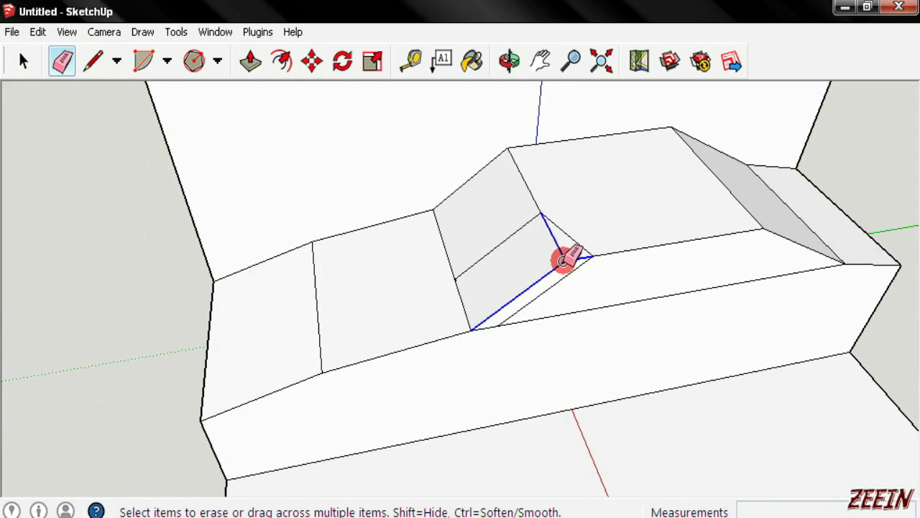
drag(563, 260, 564, 261)
mouse_move(165, 294)
middle_down()
mouse_move(719, 254)
mouse_move(723, 305)
mouse_move(853, 170)
mouse_move(283, 280)
mouse_move(551, 415)
mouse_move(834, 326)
mouse_move(772, 363)
mouse_move(712, 298)
mouse_move(538, 241)
mouse_move(616, 308)
mouse_move(723, 293)
mouse_move(692, 304)
mouse_move(647, 393)
mouse_move(853, 339)
mouse_move(226, 319)
mouse_move(519, 472)
mouse_move(551, 380)
mouse_move(655, 313)
mouse_move(460, 363)
mouse_move(302, 372)
mouse_move(646, 422)
mouse_move(608, 382)
middle_up()
key(l)
mouse_move(462, 305)
middle_down()
mouse_move(609, 348)
mouse_move(544, 376)
mouse_move(586, 266)
mouse_move(789, 215)
middle_up()
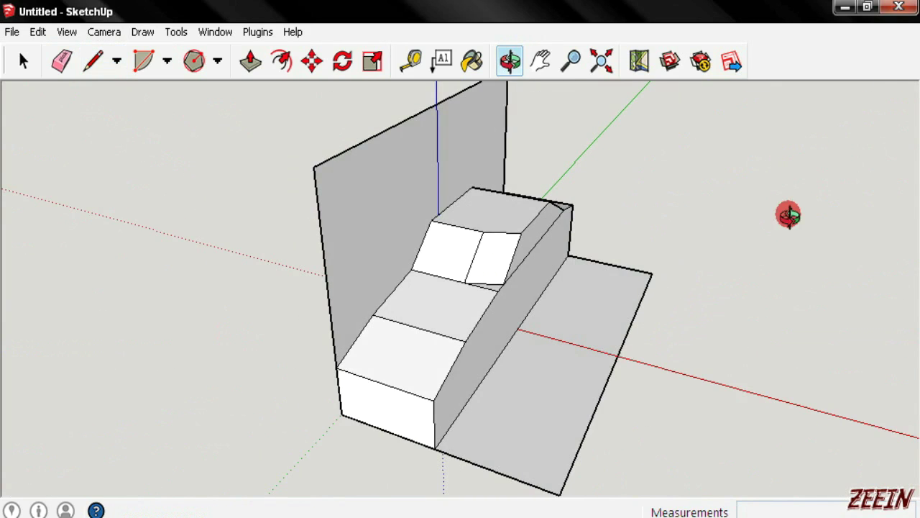
mouse_move(709, 240)
middle_down()
mouse_move(405, 164)
mouse_move(242, 194)
mouse_move(349, 298)
mouse_move(329, 329)
mouse_move(547, 413)
middle_up()
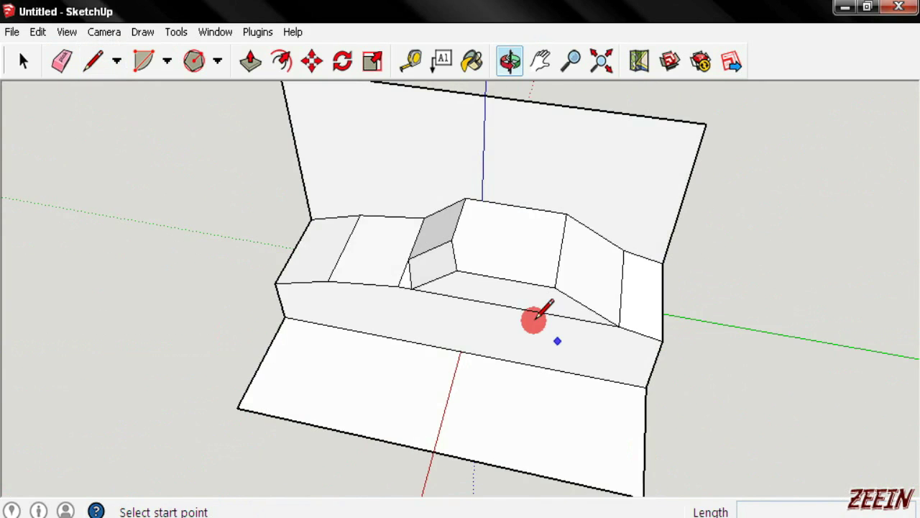
Draw an edge across the cabin-side recess and lines from the slope corner down toward the lower edge
click(454, 243)
click(561, 259)
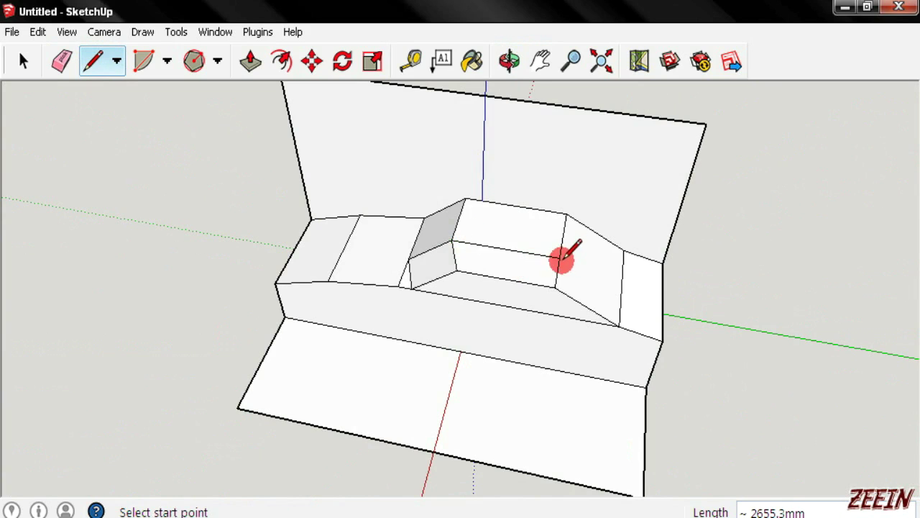
middle_drag(554, 329, 388, 284)
scroll(537, 319, up, 2)
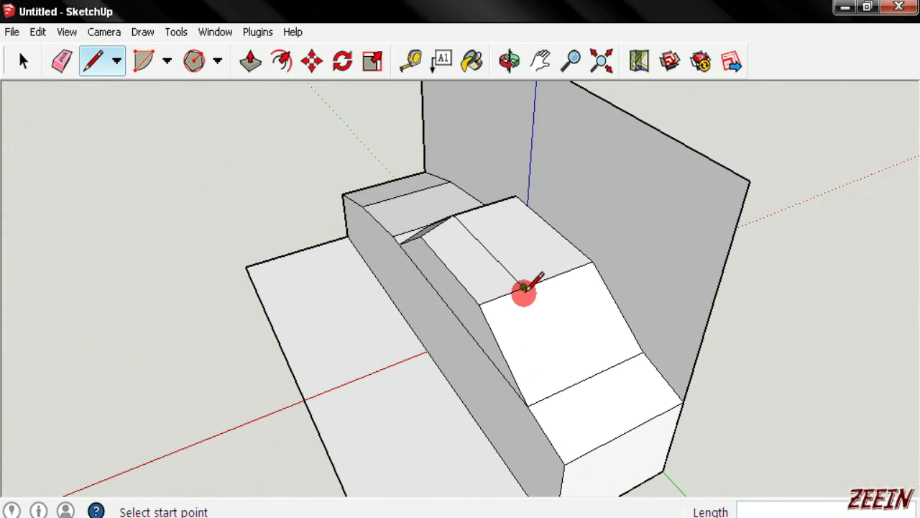
click(523, 287)
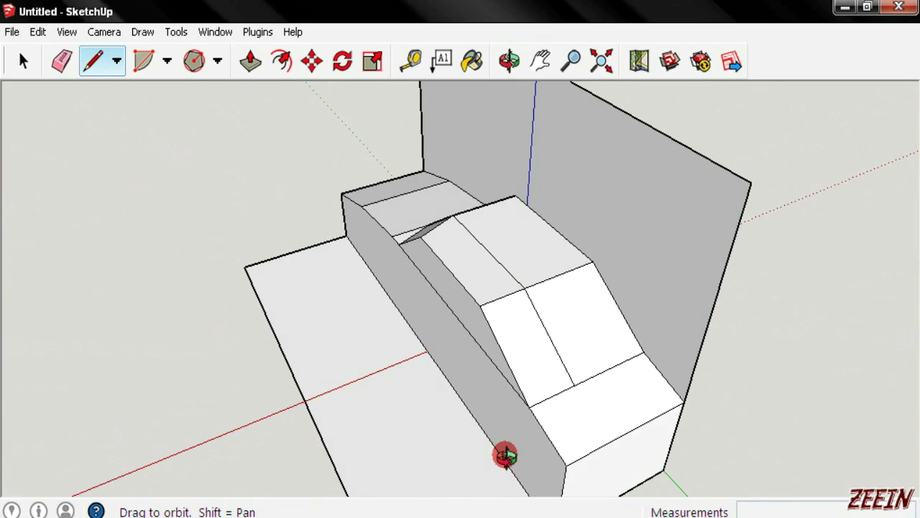
middle_drag(498, 447, 532, 348)
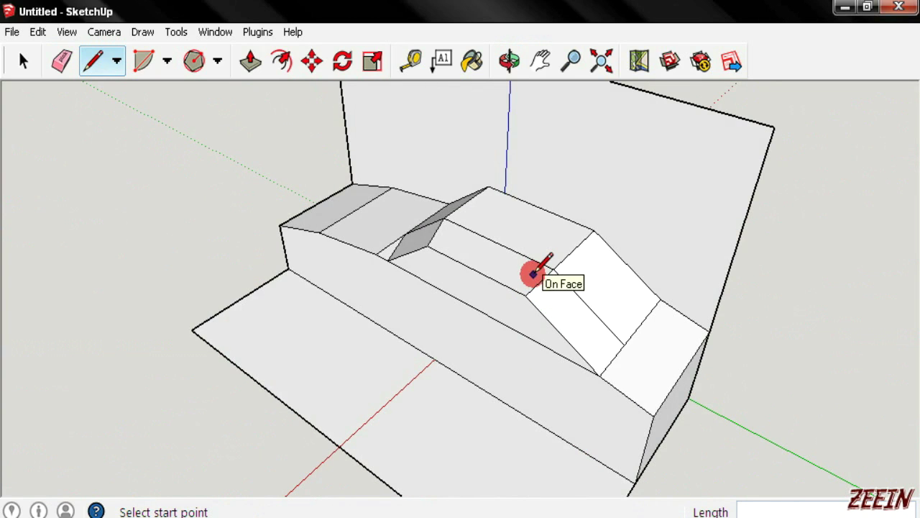
scroll(509, 283, up, 2)
scroll(555, 251, up, 2)
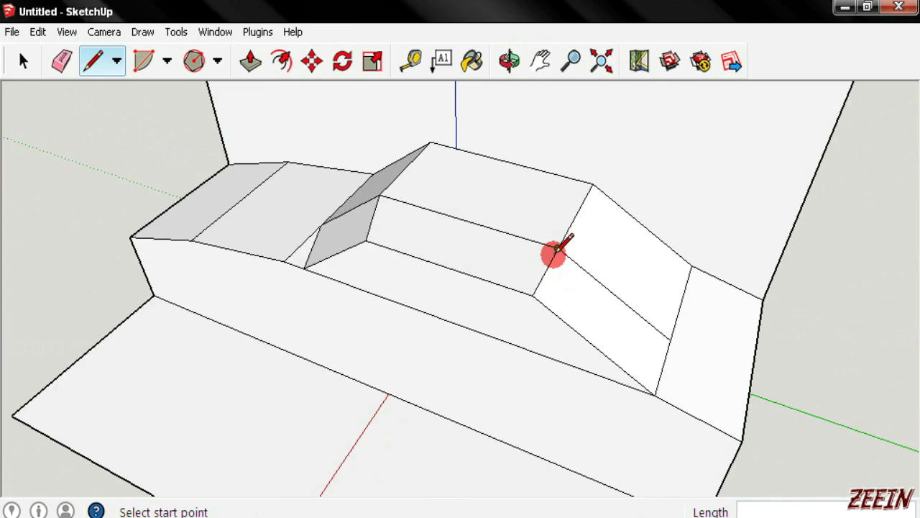
click(557, 249)
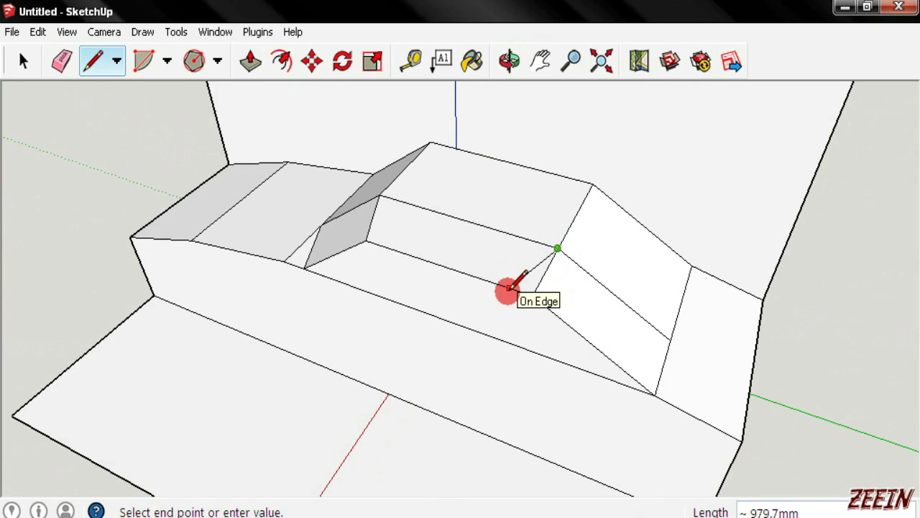
mouse_move(492, 346)
middle_down()
mouse_move(683, 382)
mouse_move(550, 366)
middle_up()
key(space)
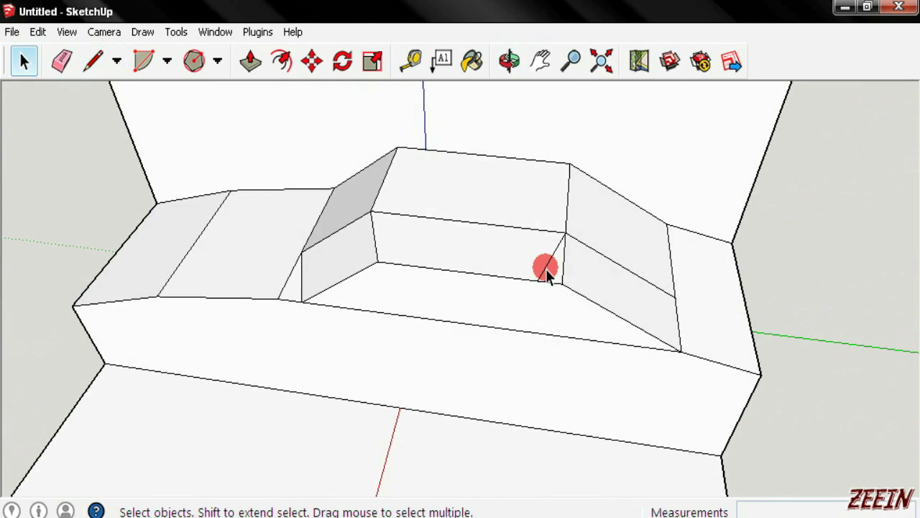
Copy the short window edge about 1823 mm toward the rear slope and inspect the rear
key(m)
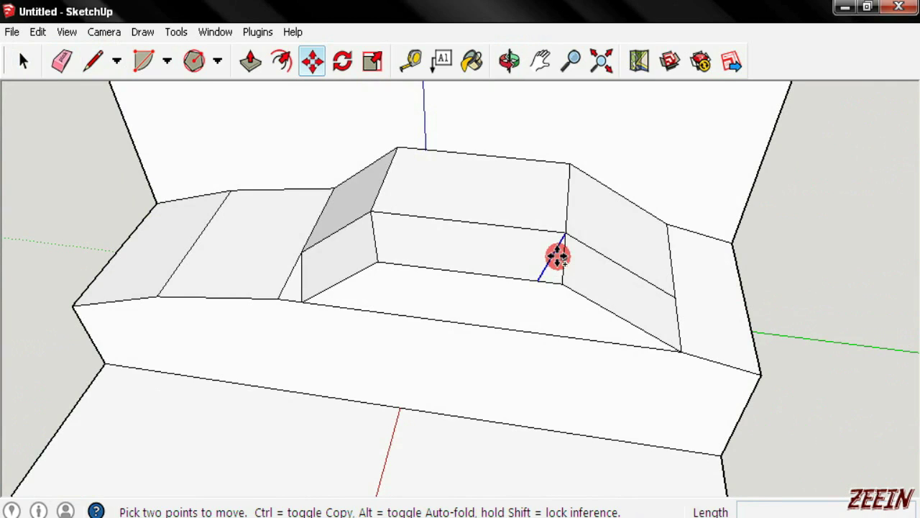
click(559, 234)
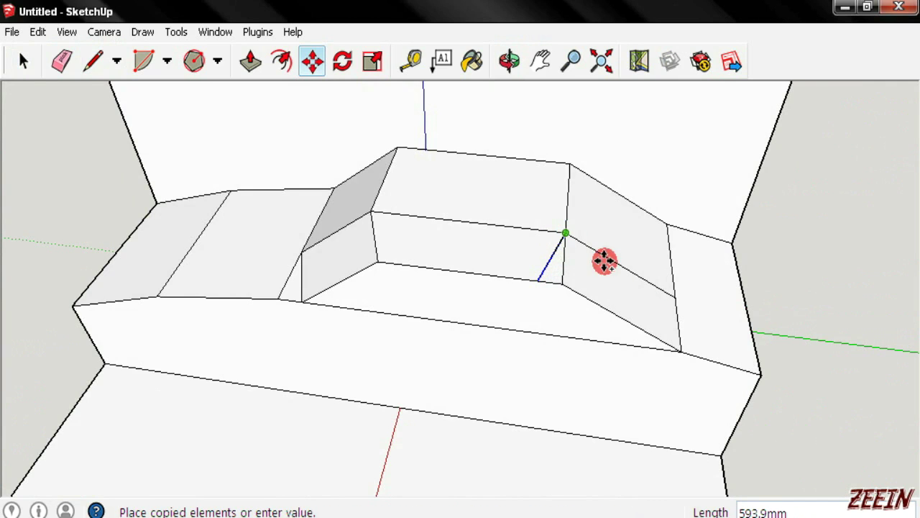
click(671, 289)
key(l)
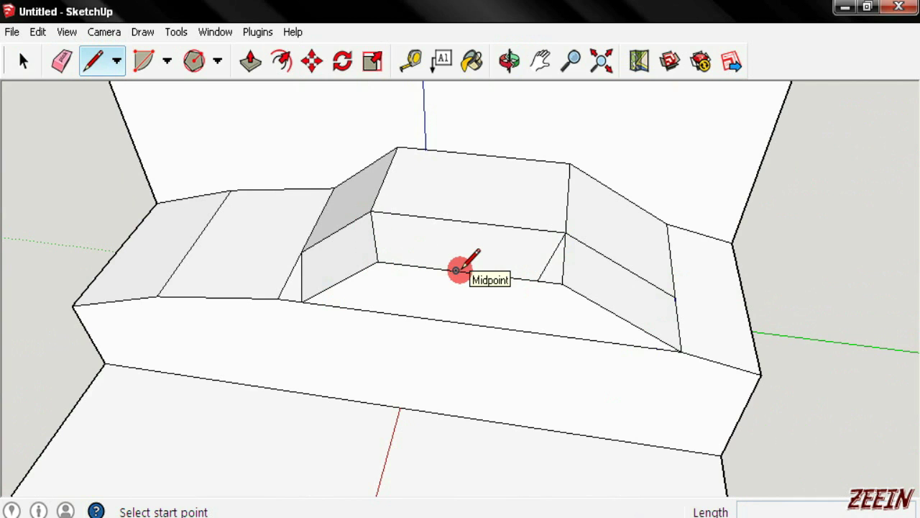
mouse_move(592, 309)
middle_down()
mouse_move(518, 294)
mouse_move(508, 276)
middle_up()
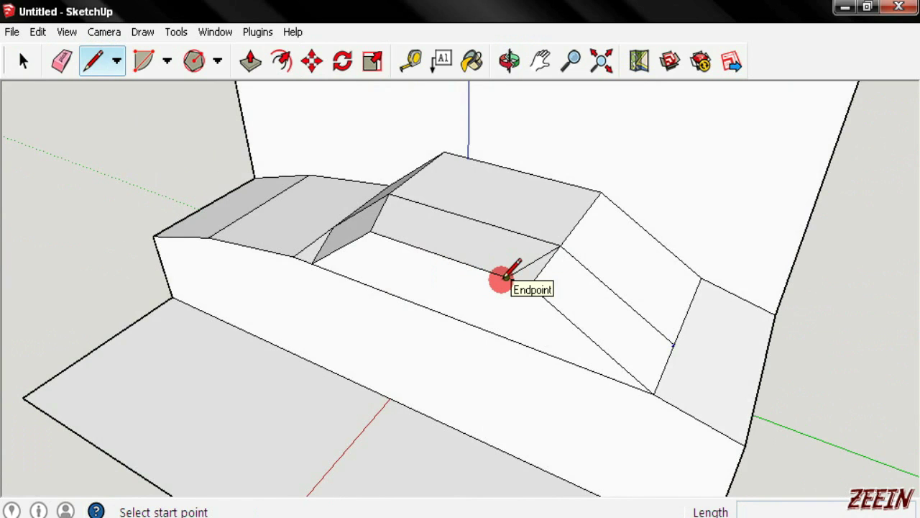
mouse_move(640, 341)
middle_down()
mouse_move(550, 306)
mouse_move(538, 285)
mouse_move(519, 295)
mouse_move(606, 354)
middle_up()
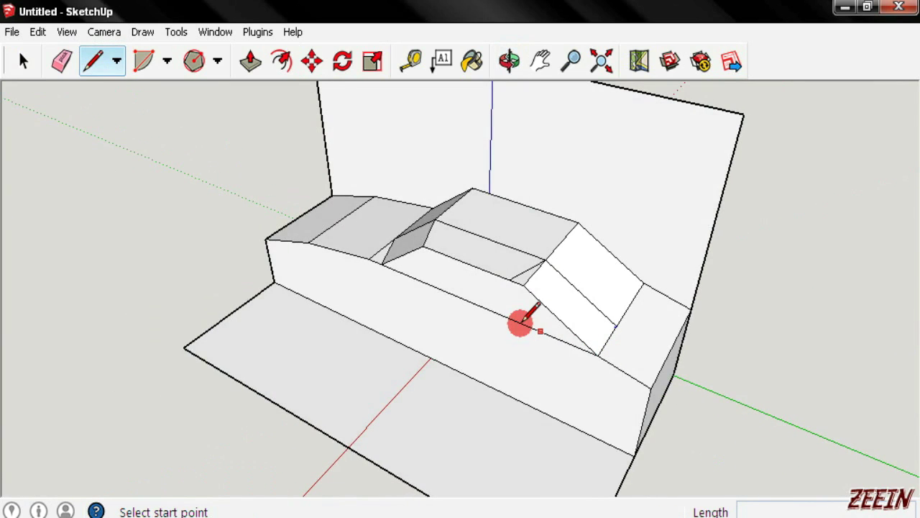